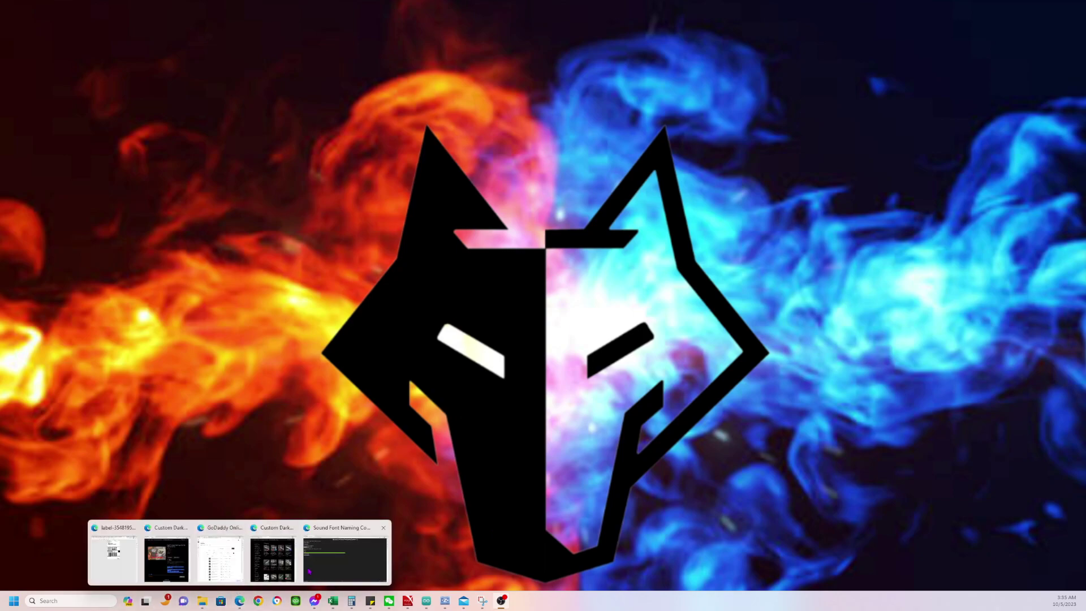
Step: Bring up the converter page and check the source is PROFFIE and the target XENO3
left_click(239, 600)
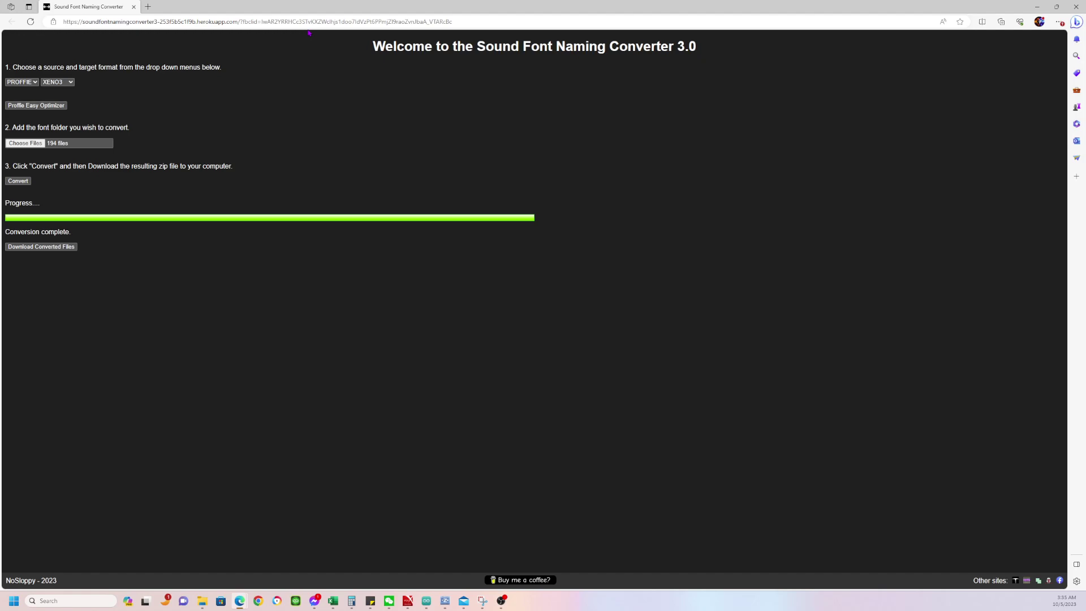
left_click(27, 84)
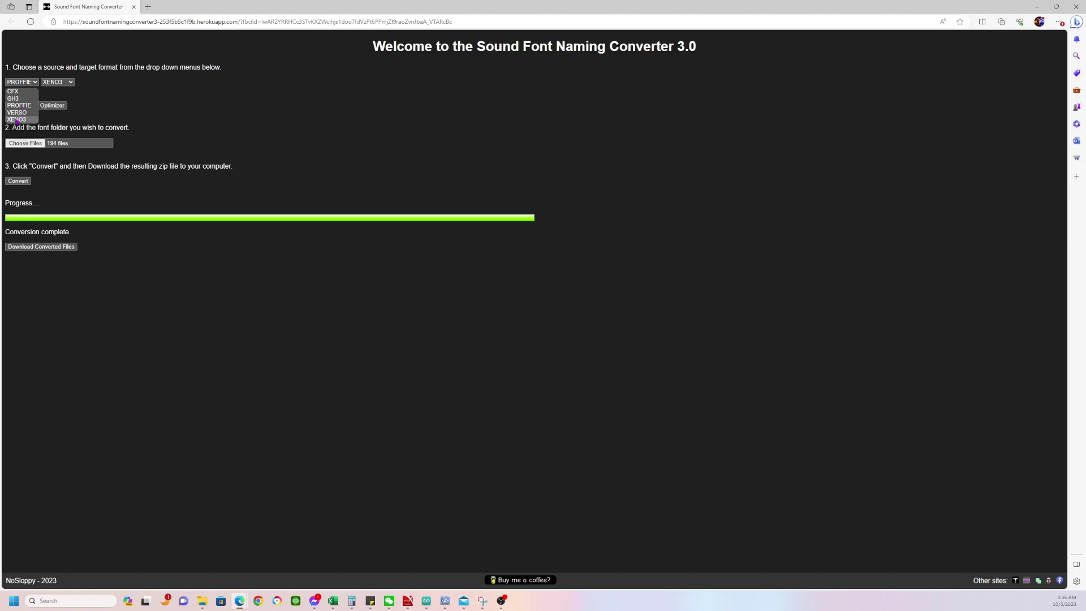
left_click(65, 82)
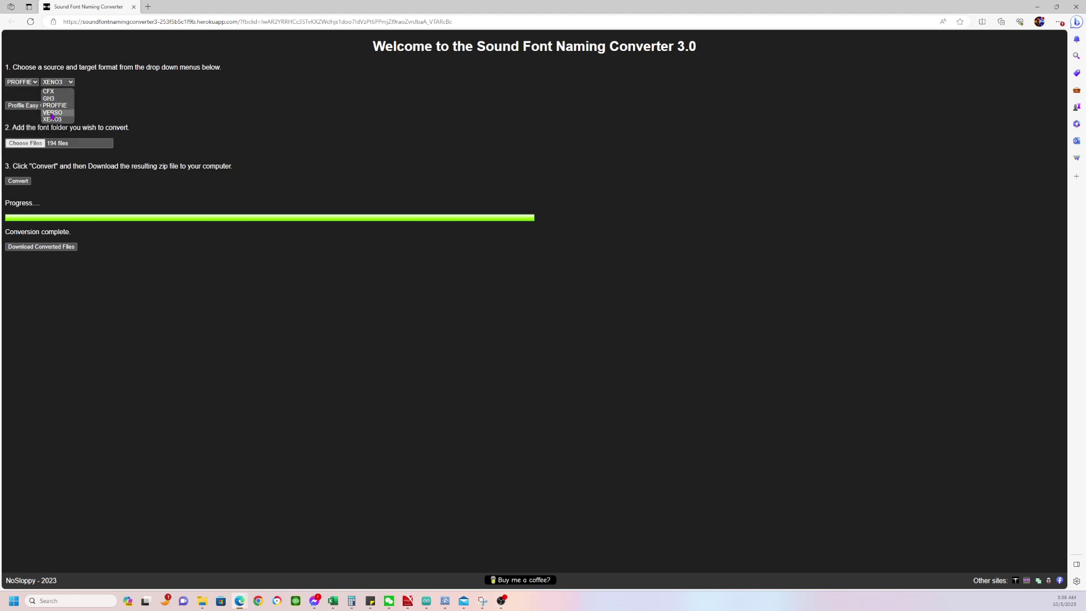
left_click(112, 85)
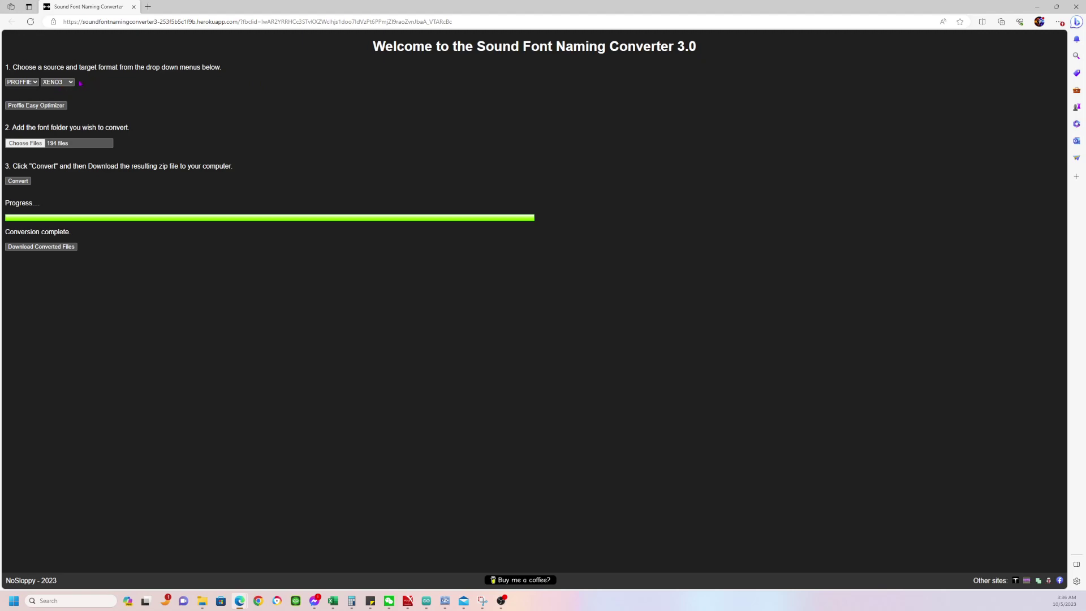
Step: Switch the target to GH3 and back to XENO3, then launch the Proffie Easy Optimizer
left_click(57, 82)
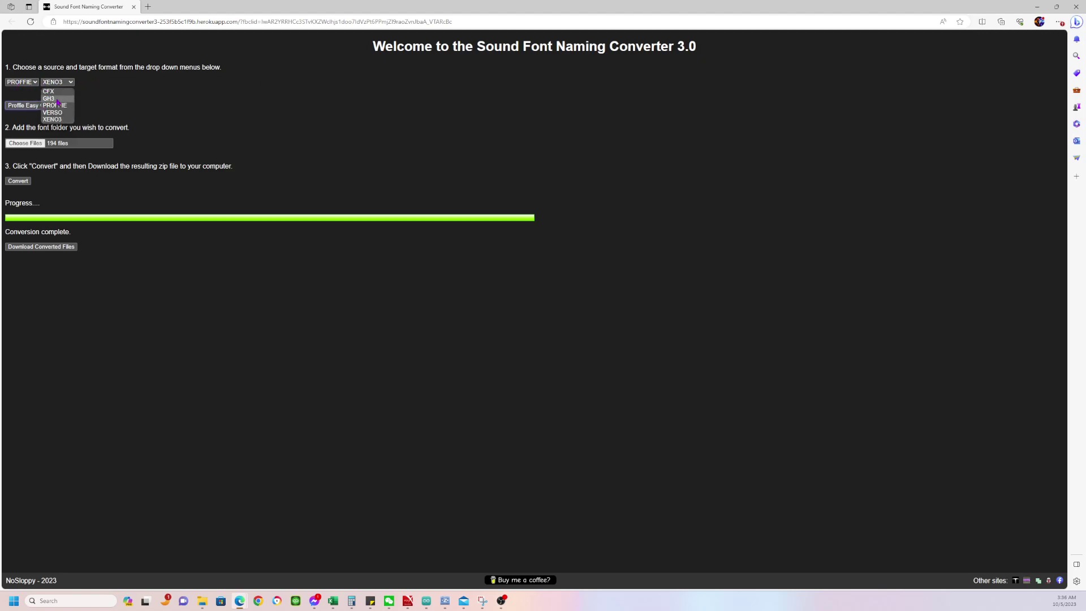
left_click(57, 103)
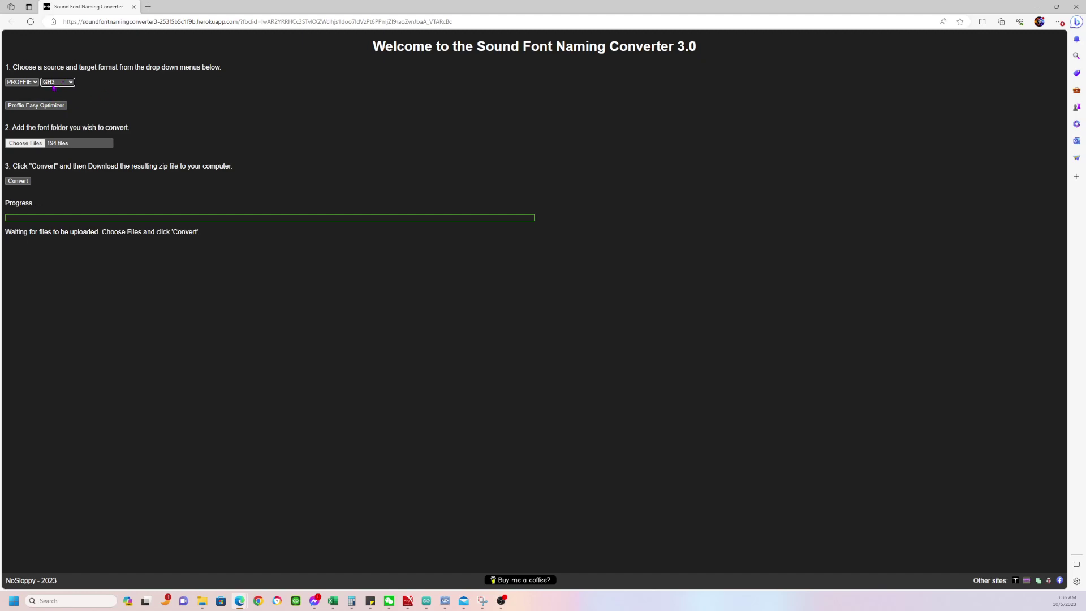
left_click(55, 83)
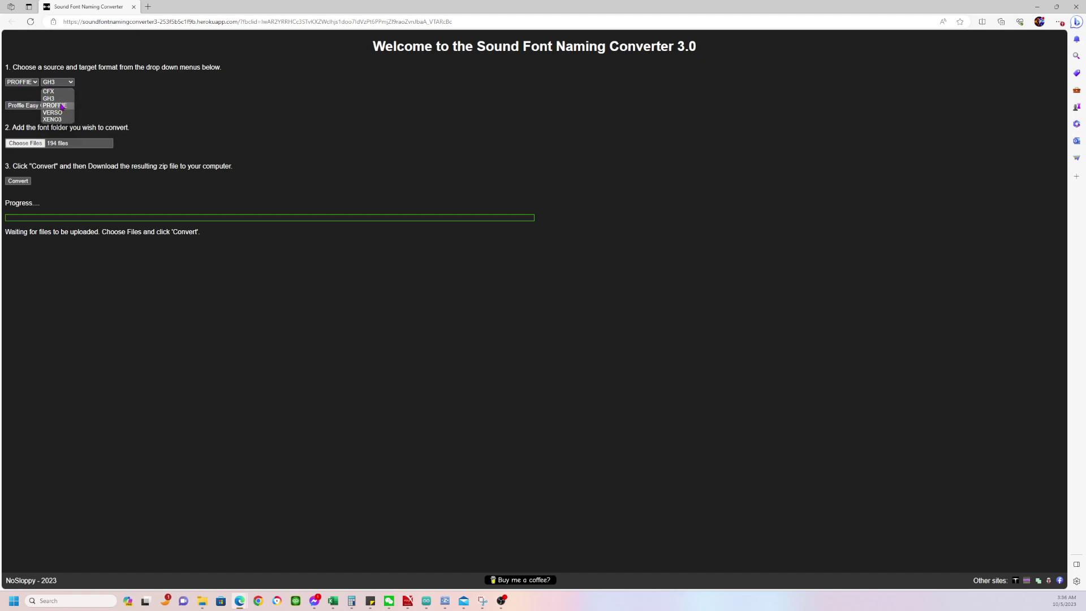
left_click(54, 119)
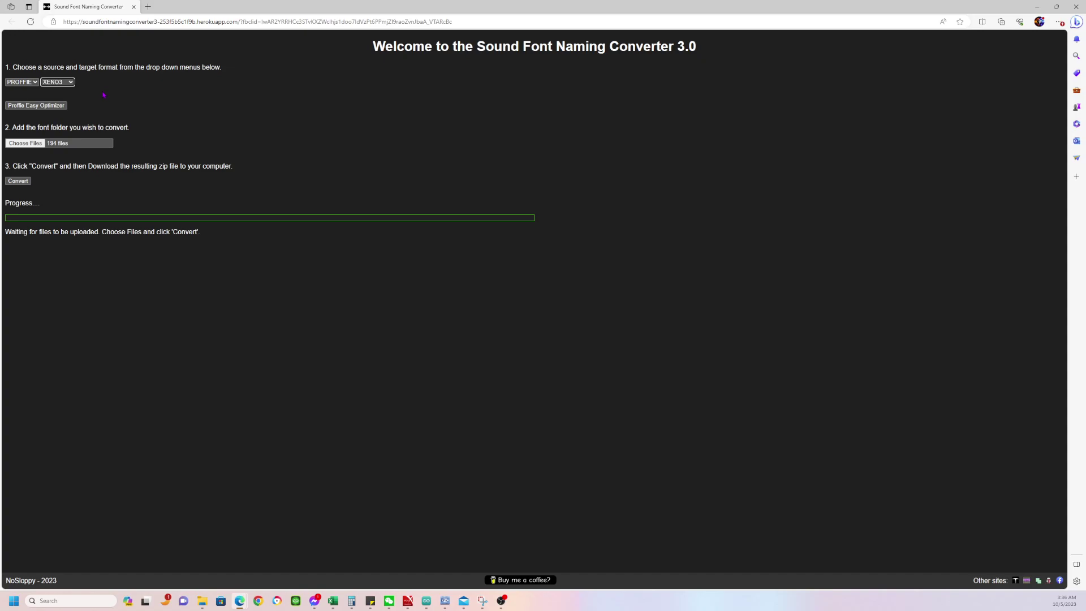
left_click(27, 105)
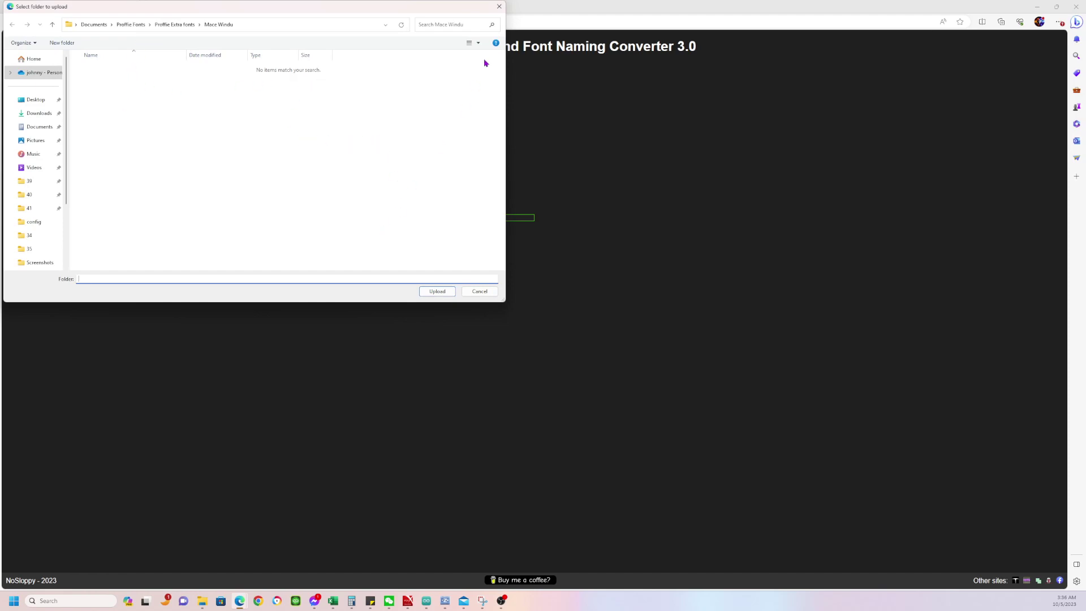
Step: Cancel the first folder chooser, dismiss the no-files warning, and reopen Choose Files
left_click(499, 6)
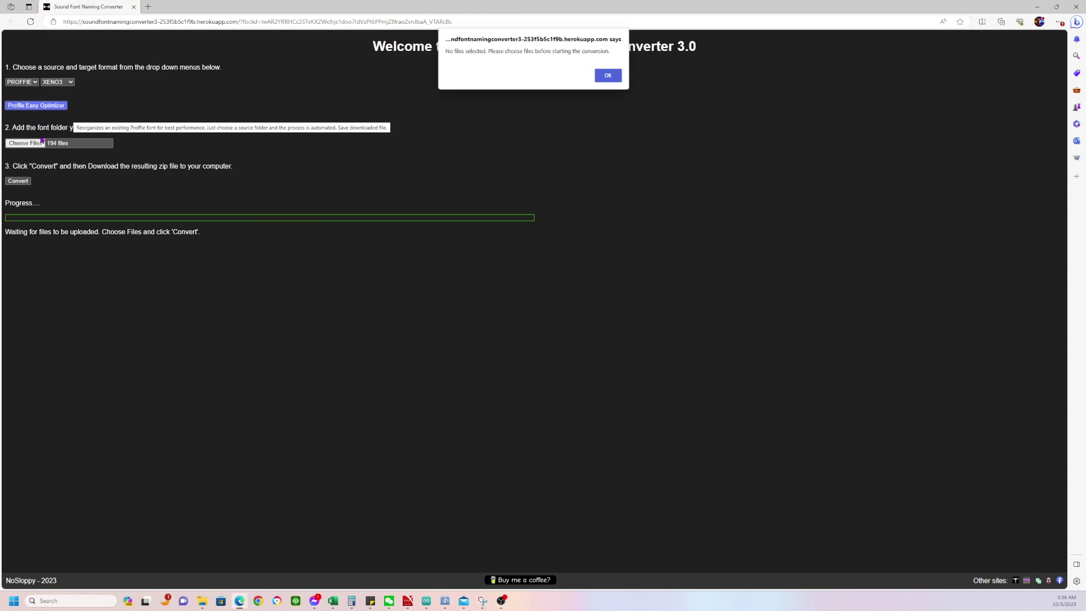
left_click(612, 78)
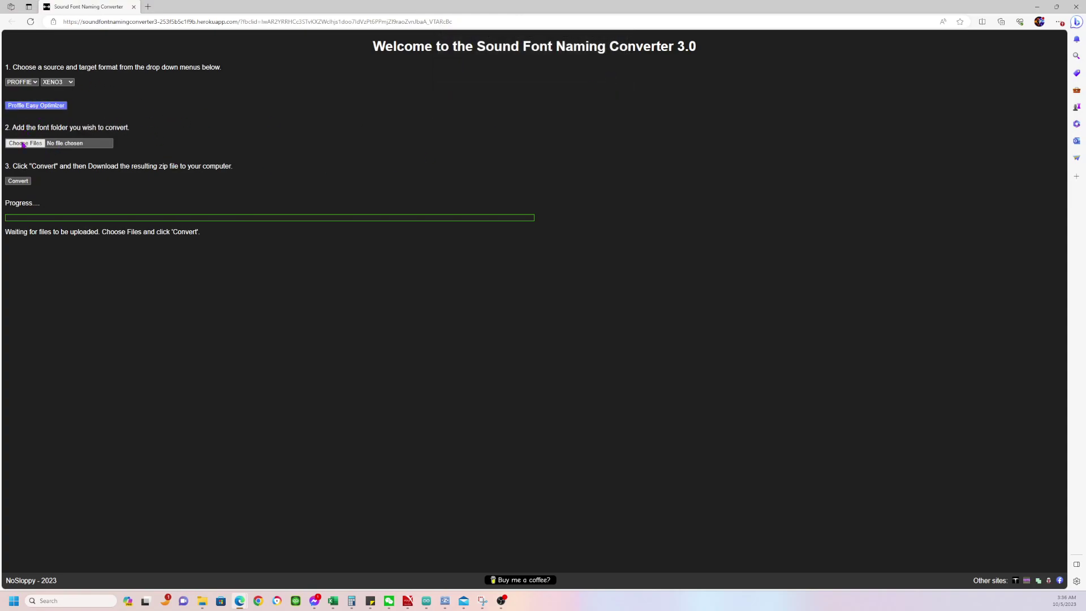
left_click(81, 144)
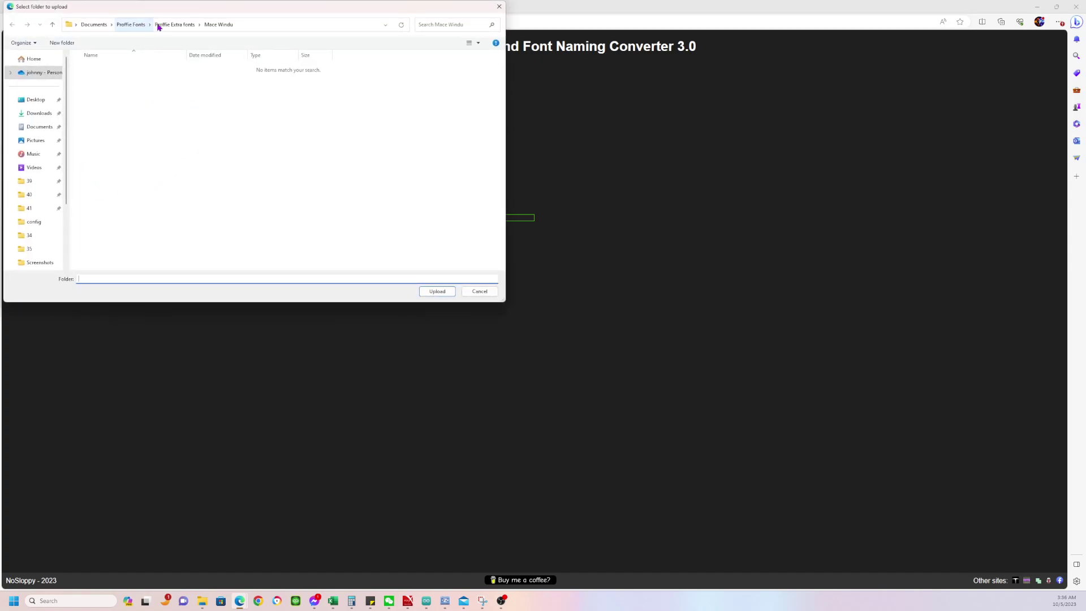
Step: Upload the The_Tragedy folder from Proffie Extra fonts, confirming its 251 files
left_click(158, 26)
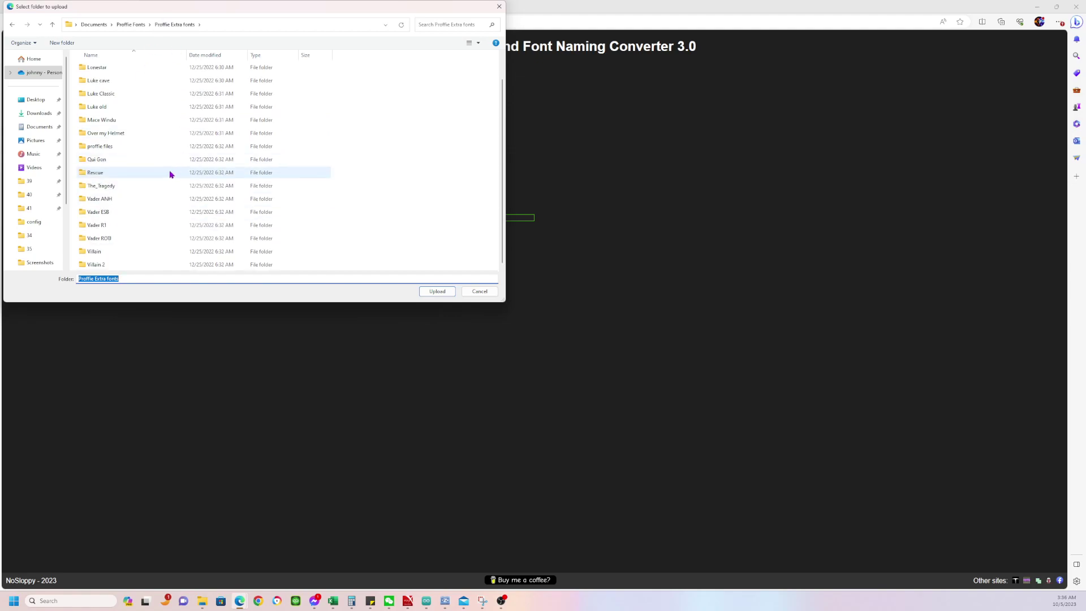
scroll(121, 181, "up", 1)
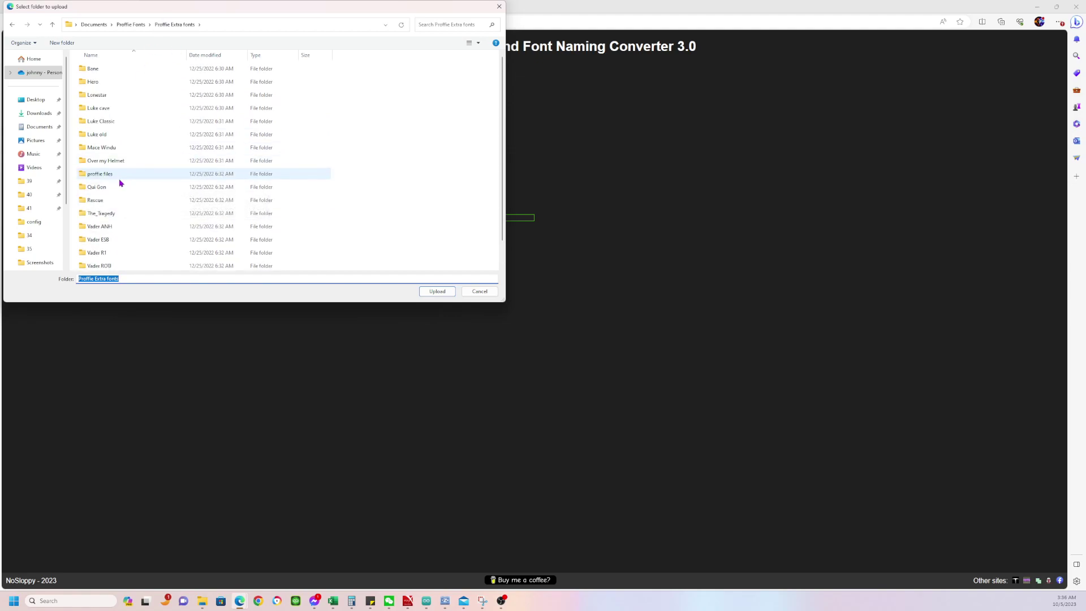
left_click(121, 214)
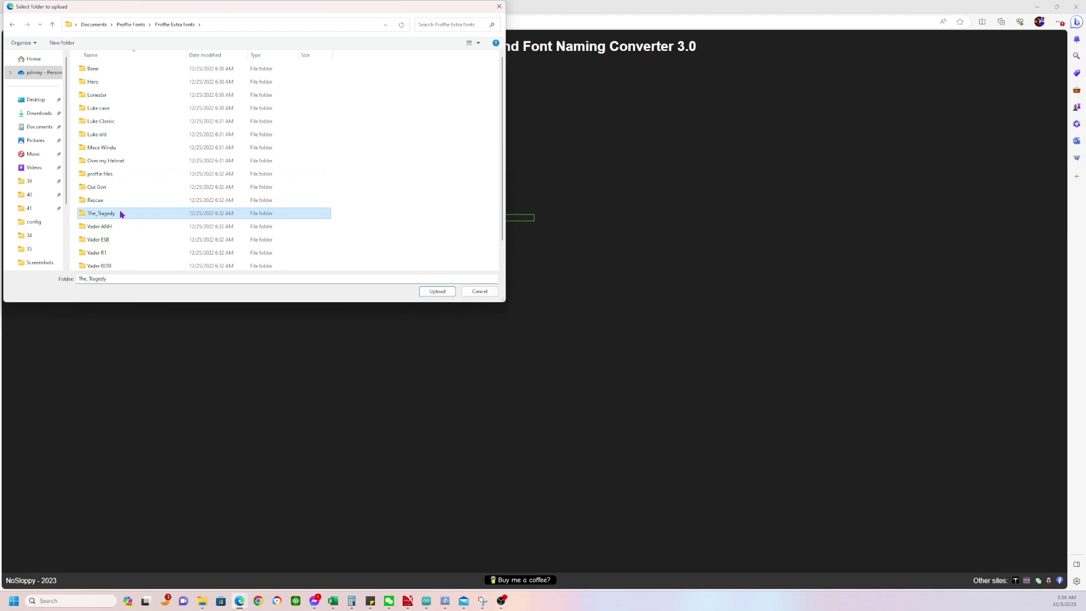
double_click(121, 214)
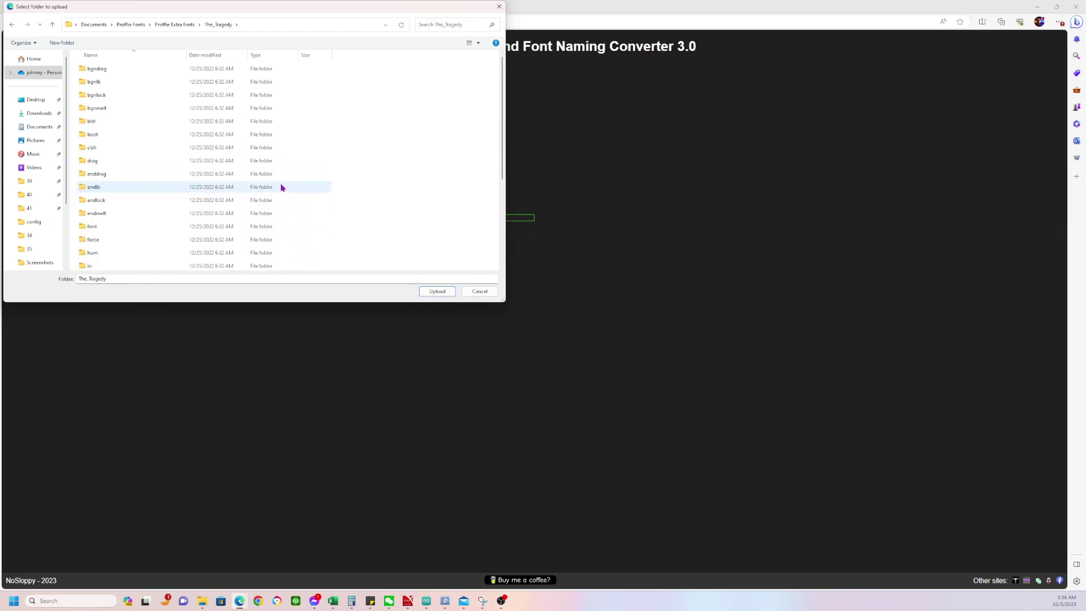
left_click(436, 291)
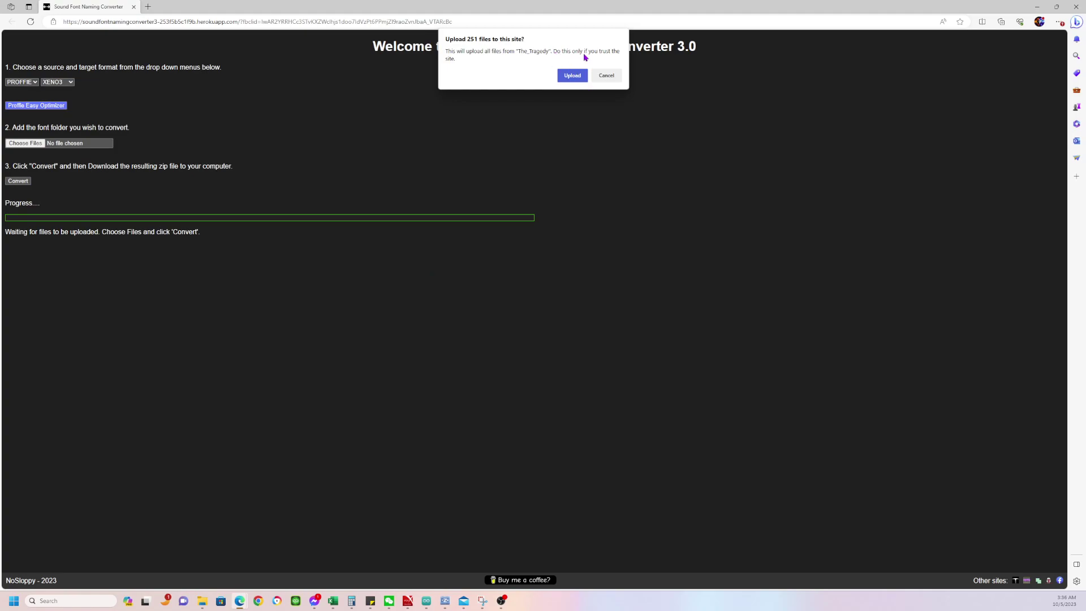
left_click(576, 82)
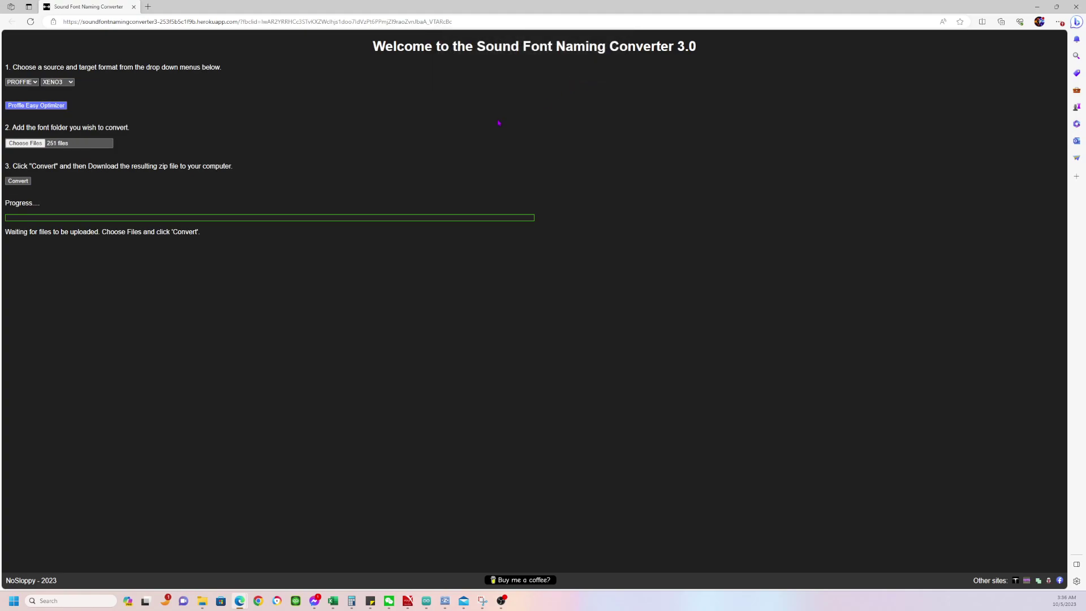
Step: Convert the uploaded 251-file font to XENO3 and download Converted_to_XENO3 (1).zip
left_click(19, 183)
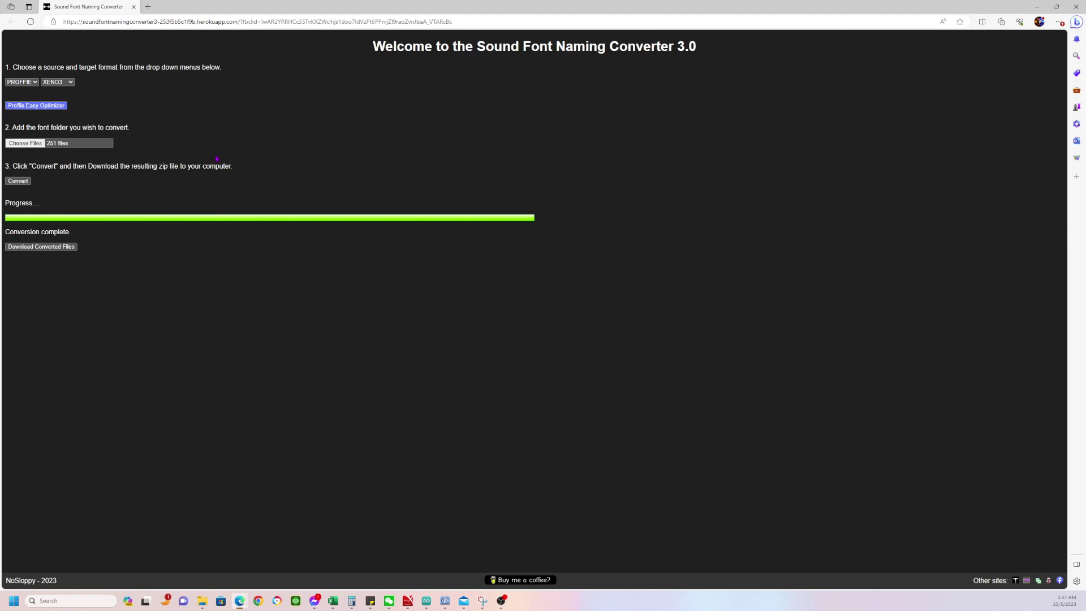
left_click(63, 246)
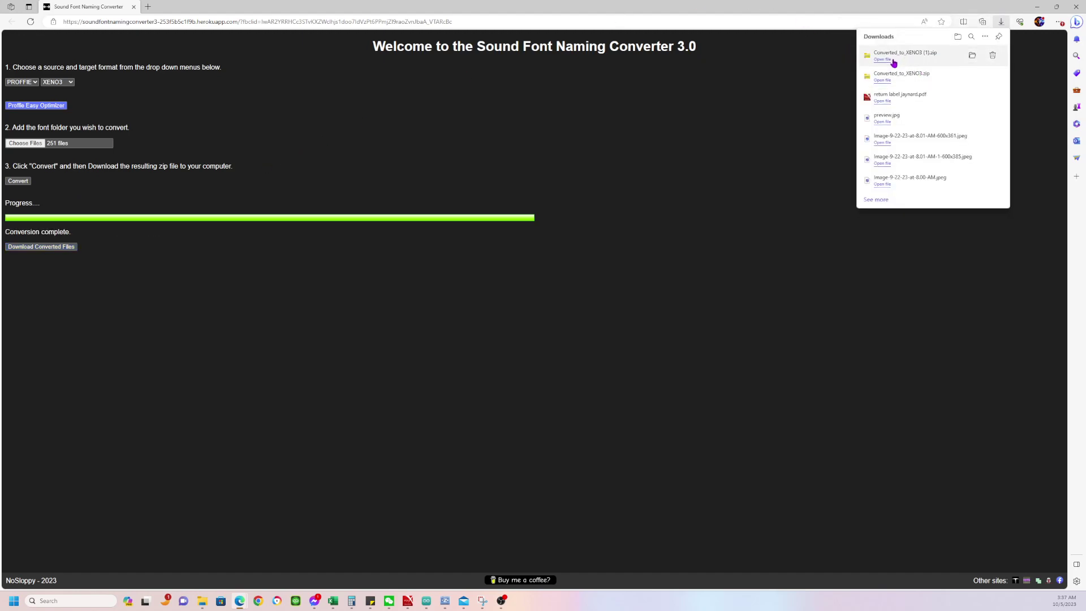
Step: Extract Converted_to_XENO3 (1).zip in Downloads to its suggested Converted_to_XENO3 (1) folder
left_click(968, 56)
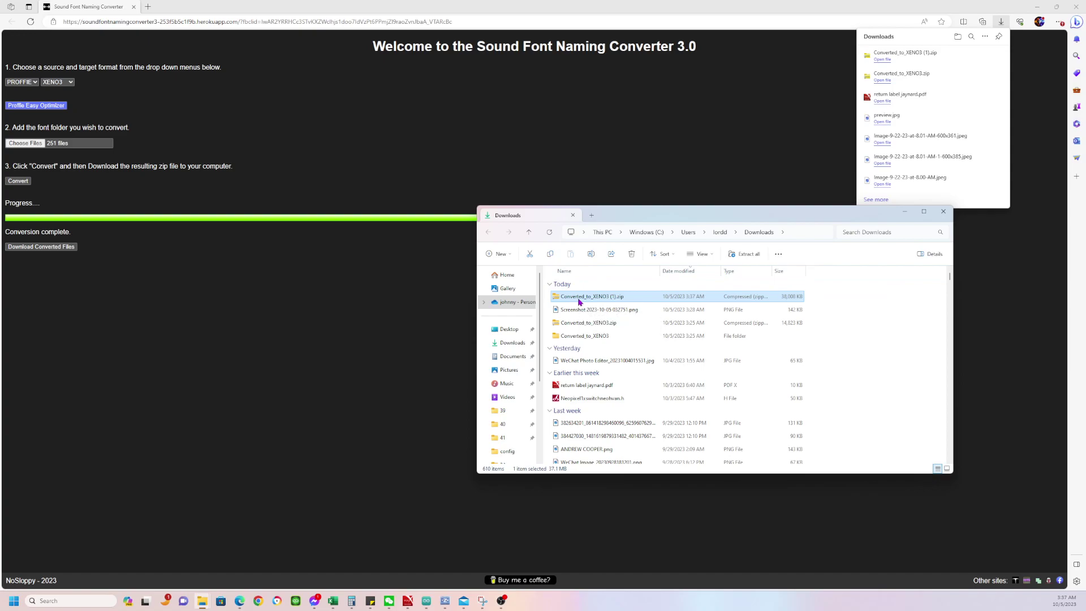
right_click(579, 302)
right_click(591, 295)
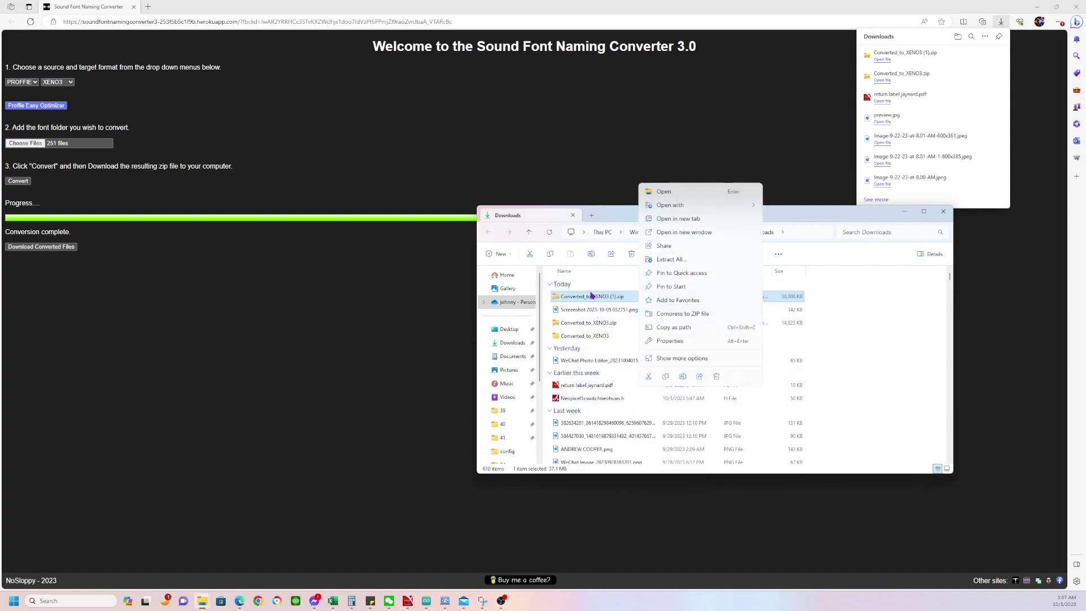
right_click(586, 296)
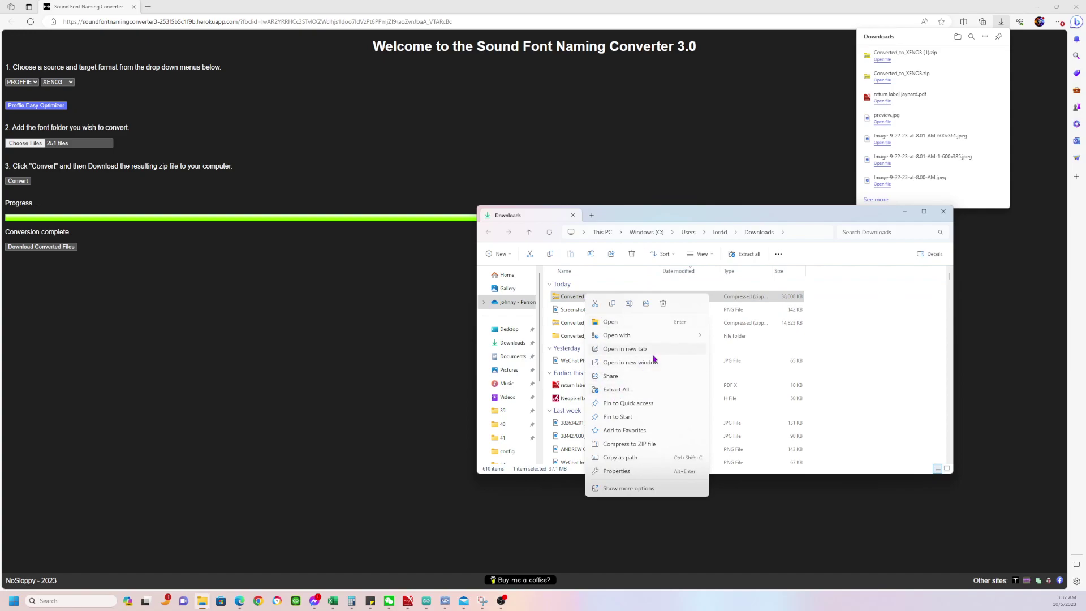
left_click(629, 389)
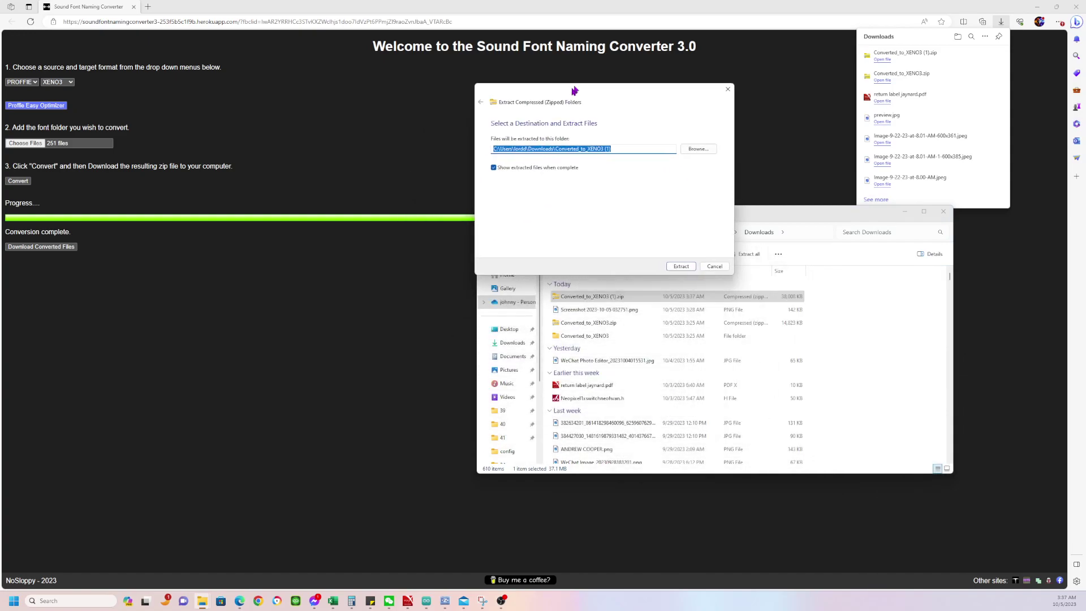
left_click(683, 262)
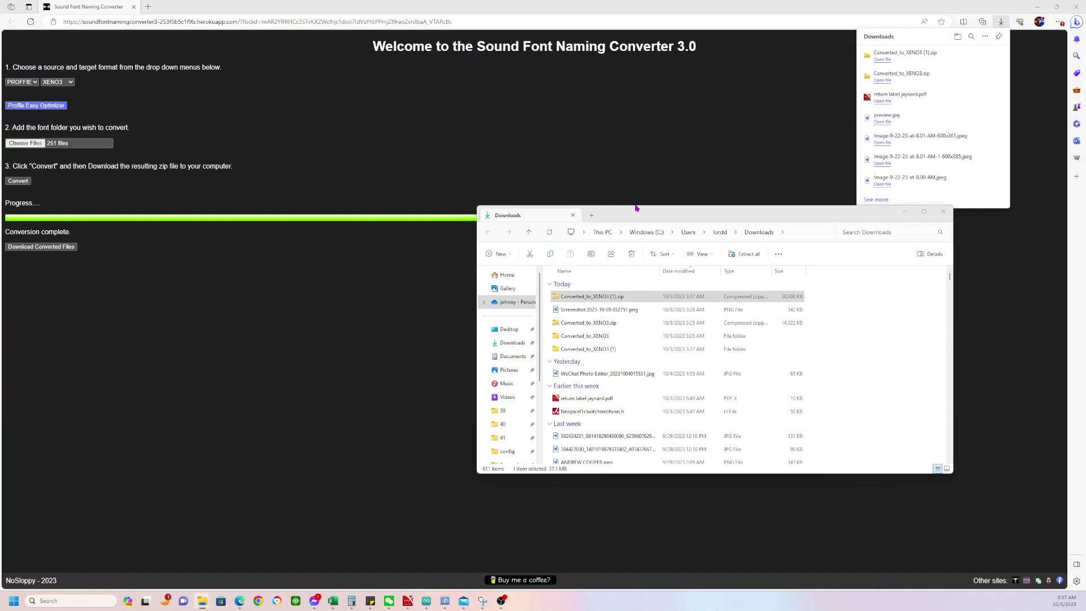
Step: Go into Converted_to_XENO3 (1) > Converted_to_XENO3 > The_Tragedy and open its config.ini
left_click(583, 298)
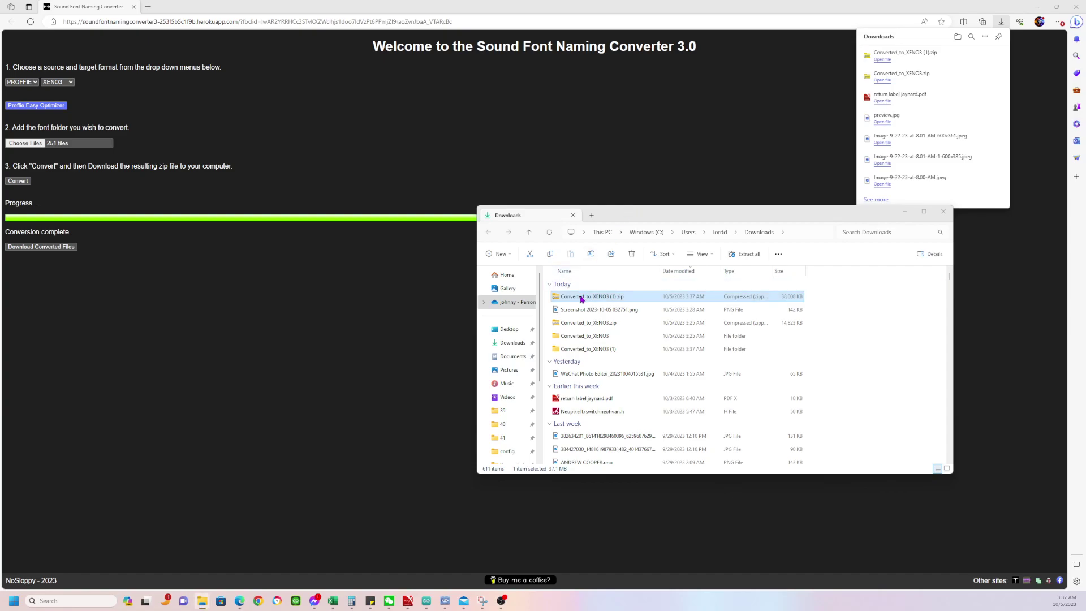
double_click(579, 350)
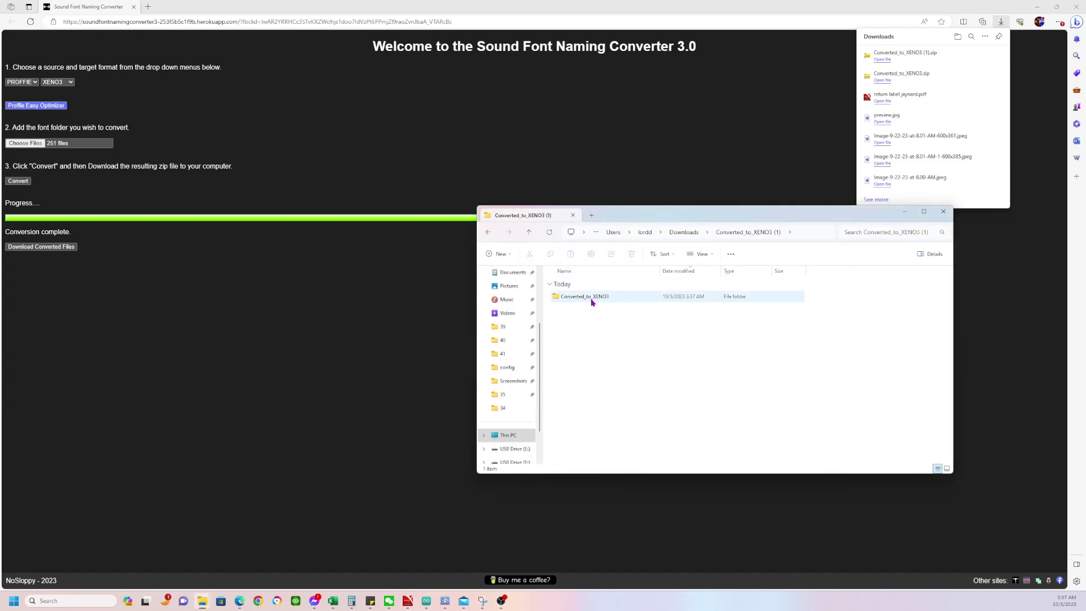
double_click(592, 299)
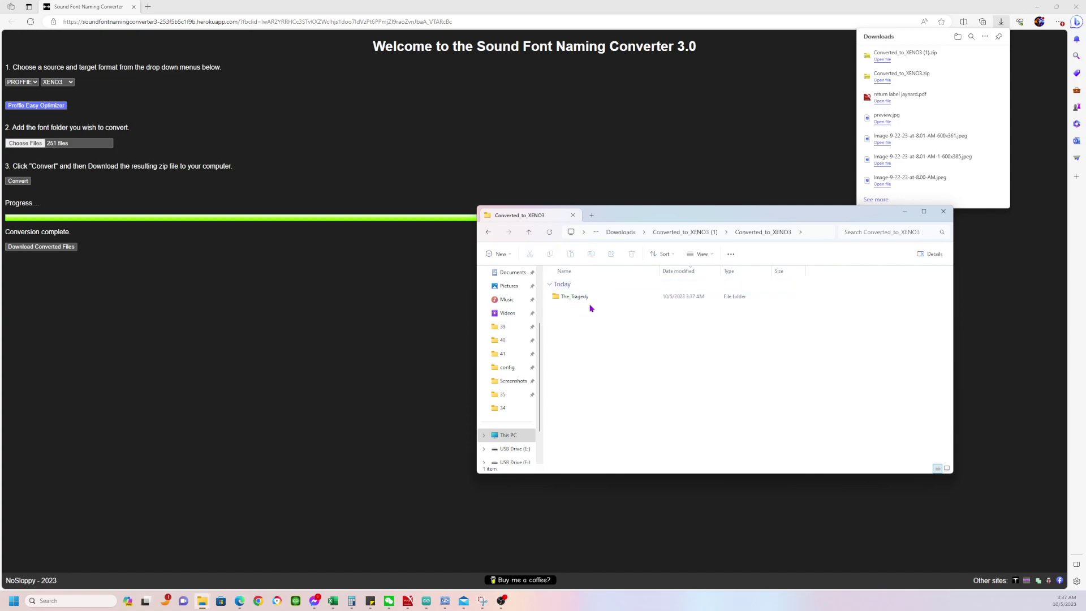
double_click(578, 302)
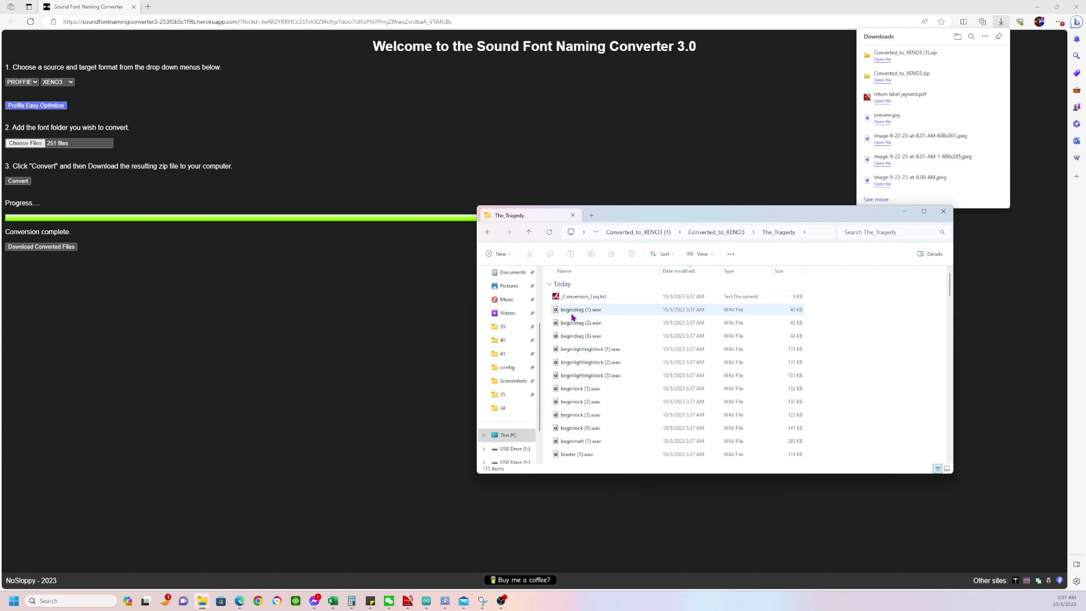
scroll(582, 362, "down", 5)
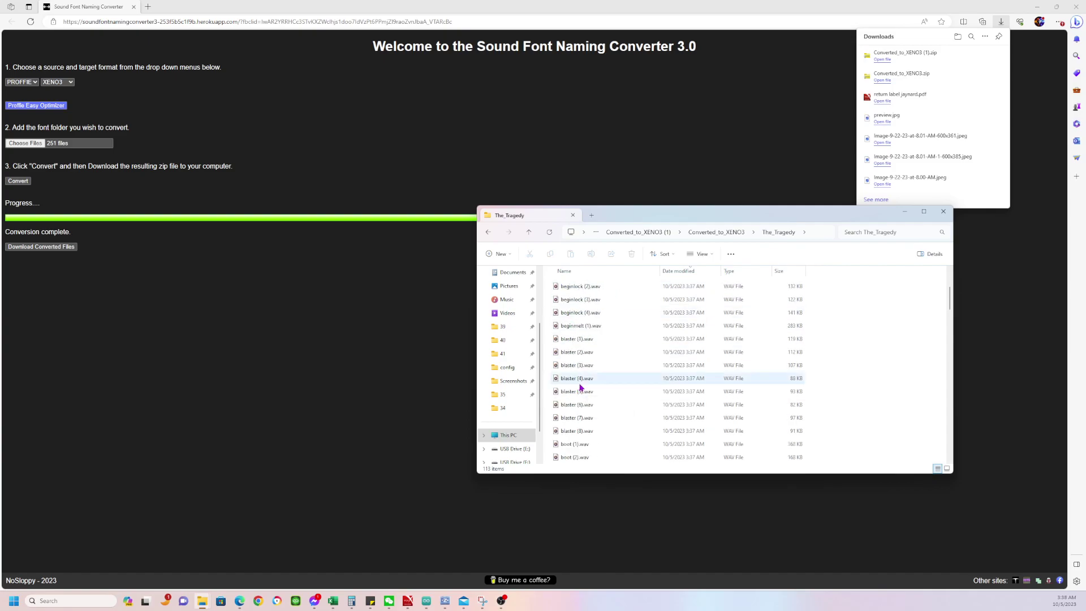
scroll(581, 387, "down", 7)
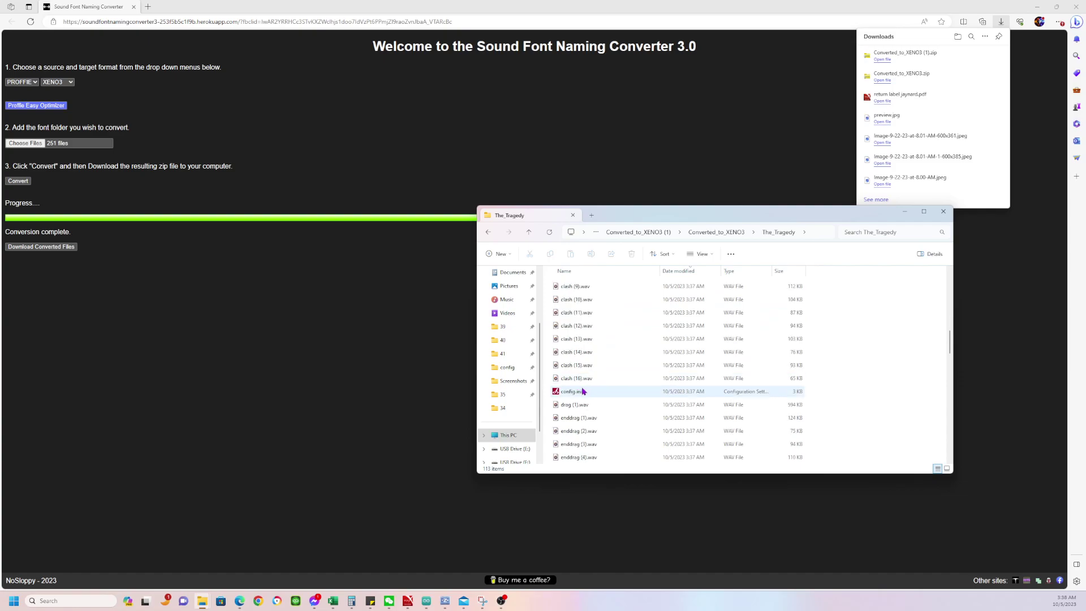
double_click(583, 391)
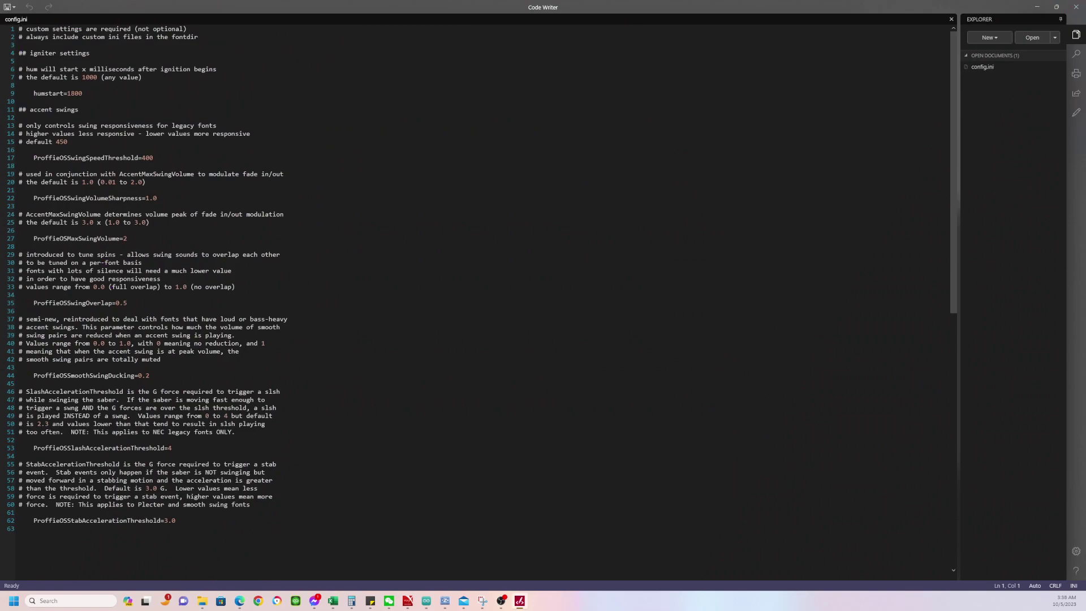
Step: Close config.ini and delete config.ini and smoothsw.ini from The_Tragedy
left_click(1075, 6)
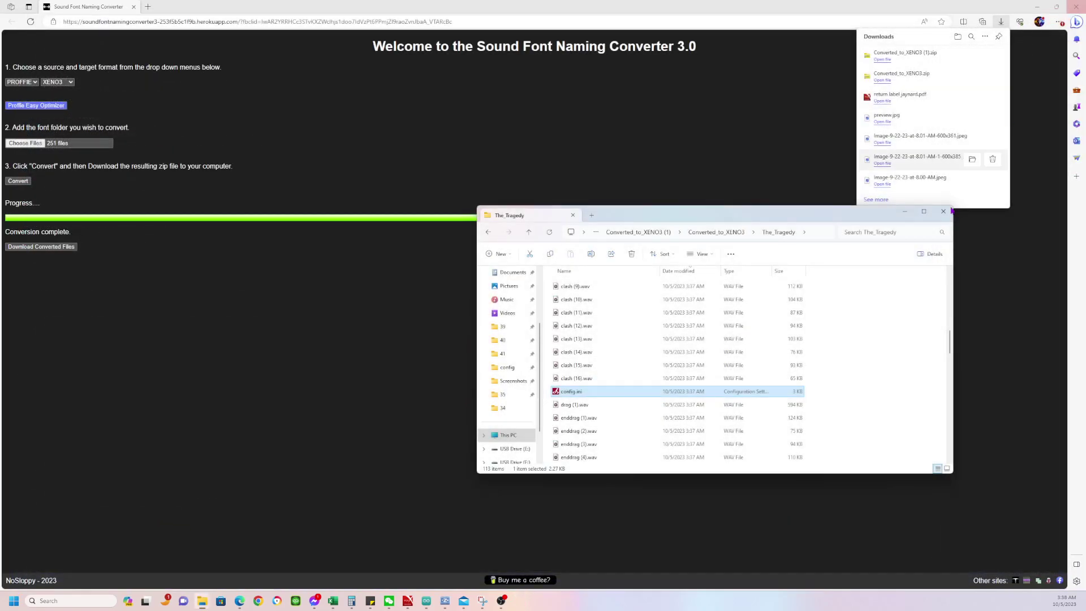
right_click(579, 397)
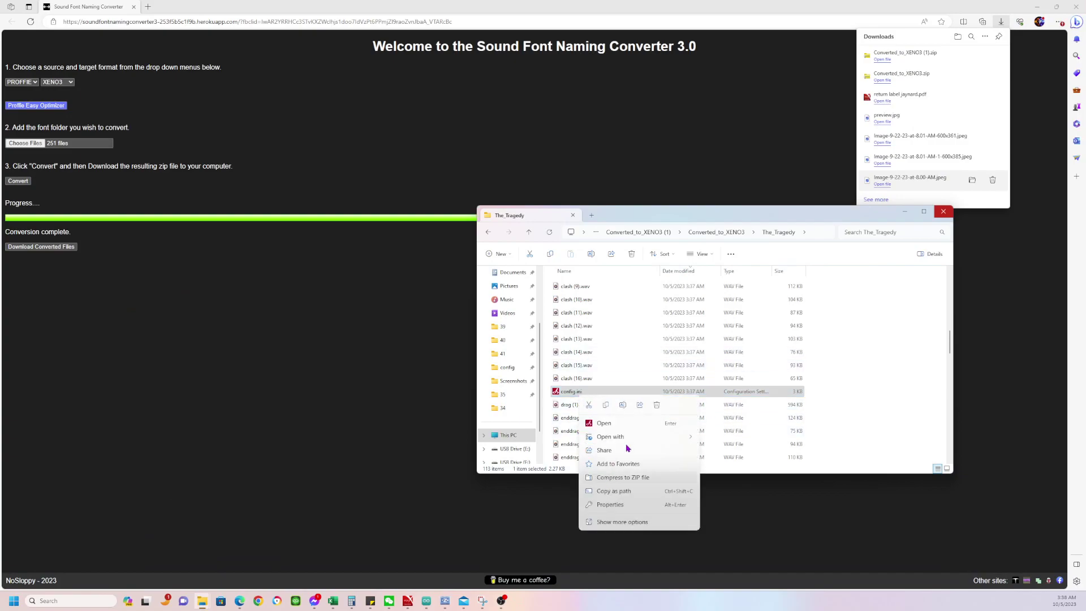
left_click(656, 405)
scroll(643, 412, "down", 4)
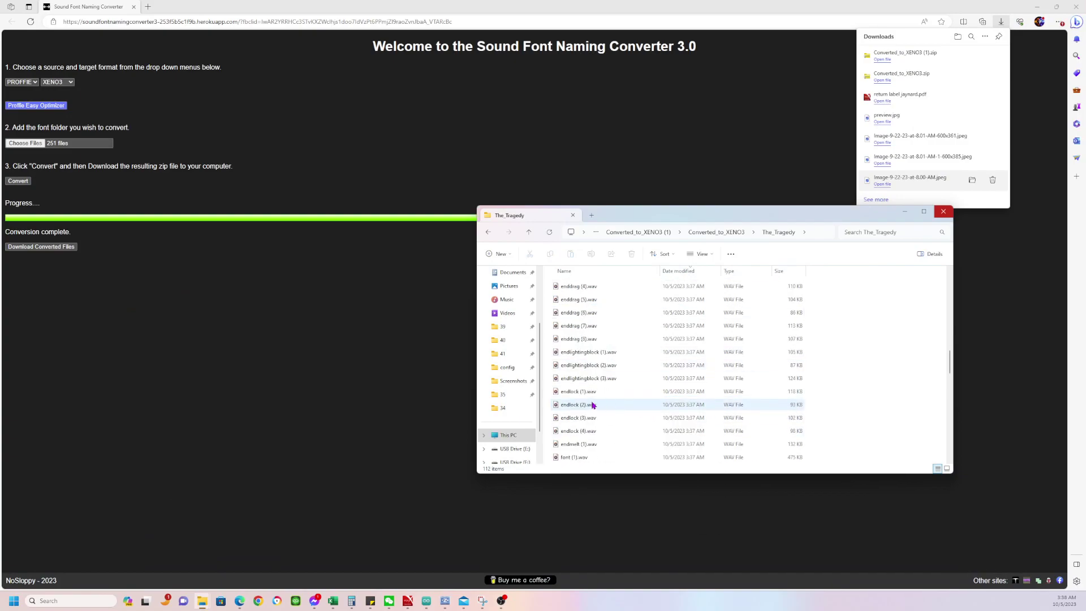
scroll(593, 405, "down", 4)
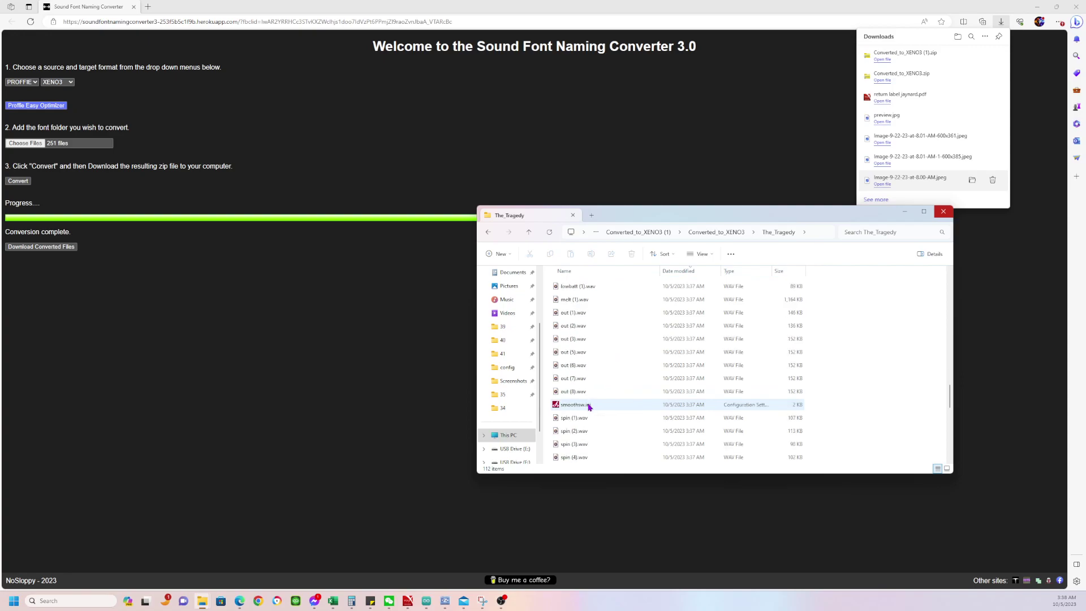
right_click(588, 406)
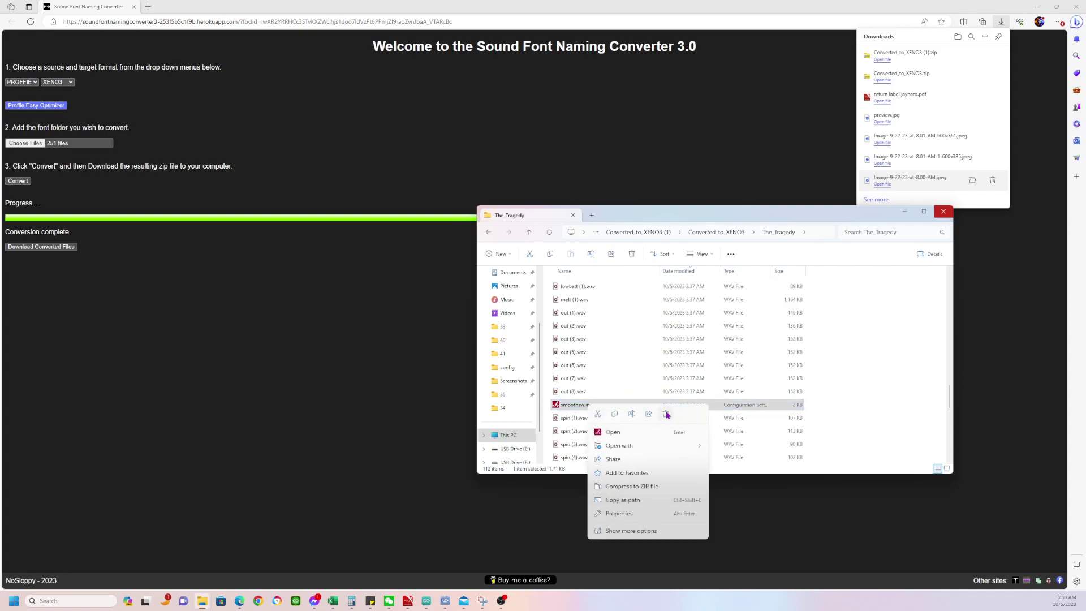
left_click(666, 414)
Step: Move track1.wav out of the tracks folder into The_Tragedy
scroll(621, 398, "down", 6)
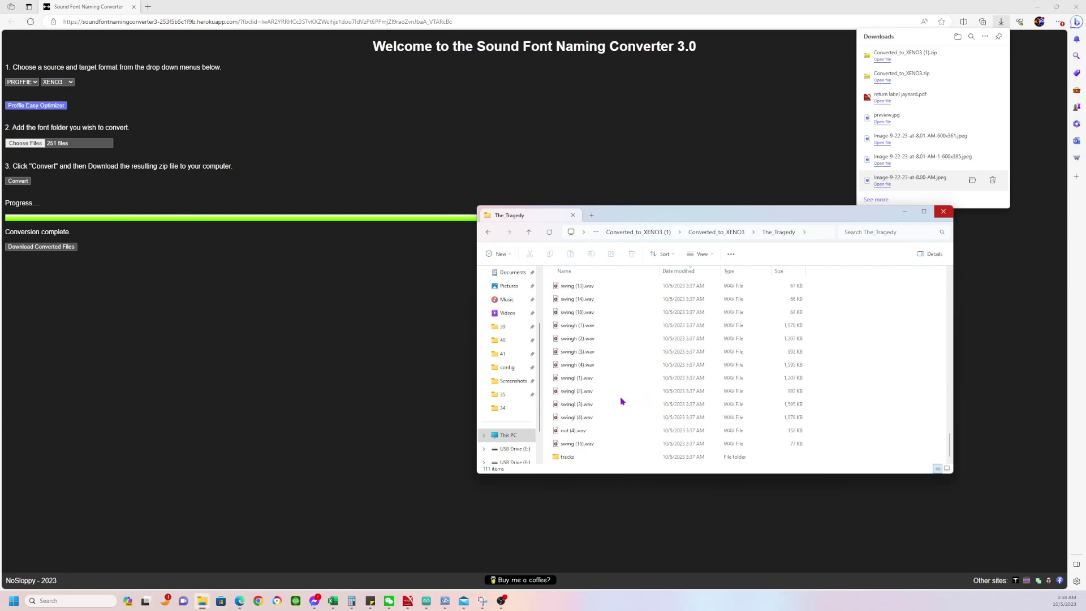
double_click(580, 459)
left_click(563, 298)
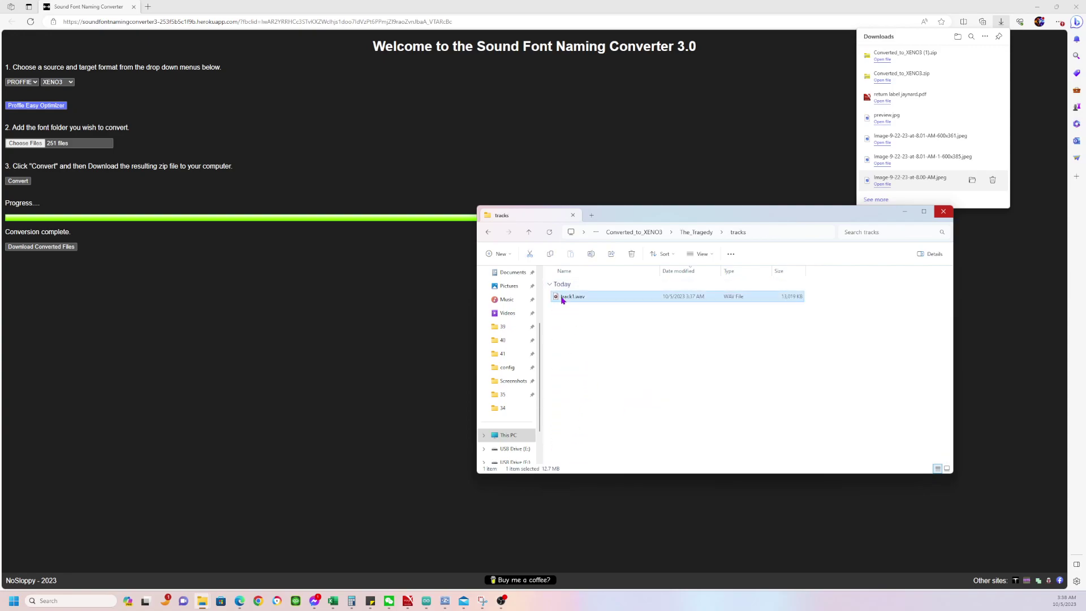
right_click(563, 300)
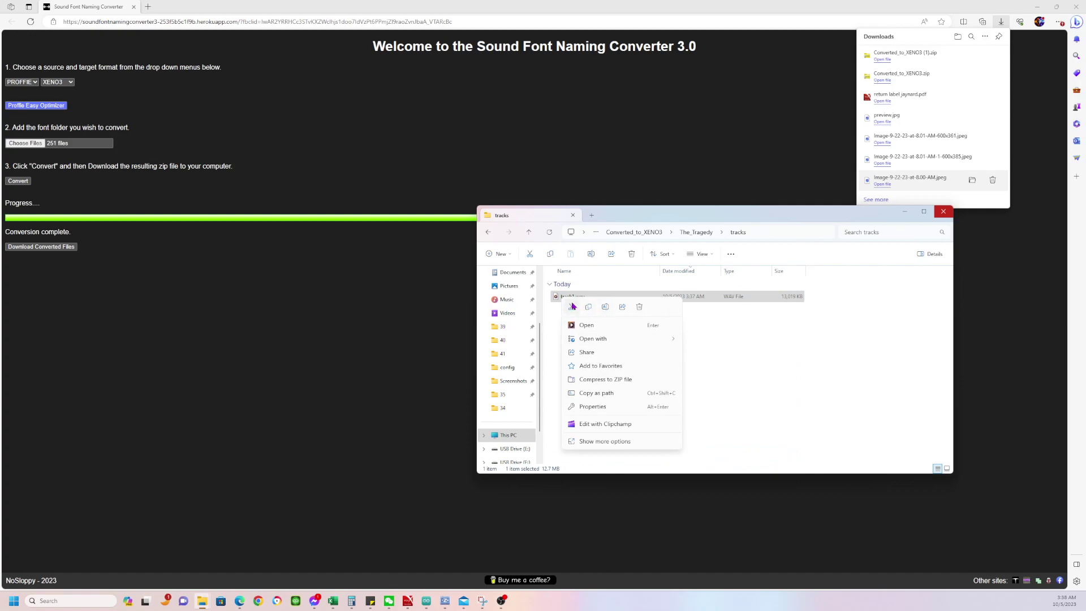
left_click(572, 306)
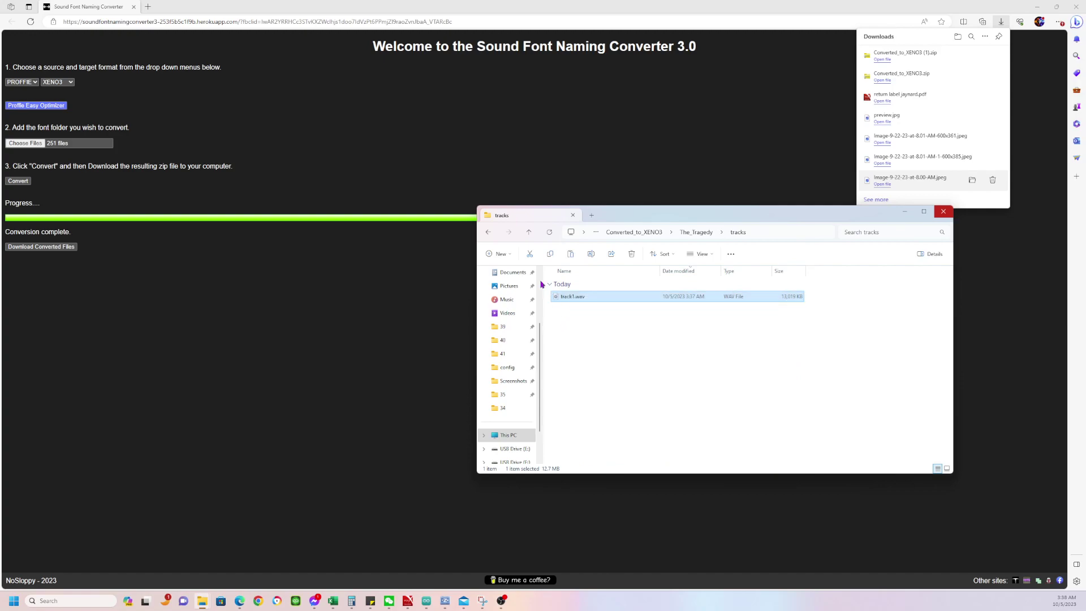
left_click(529, 232)
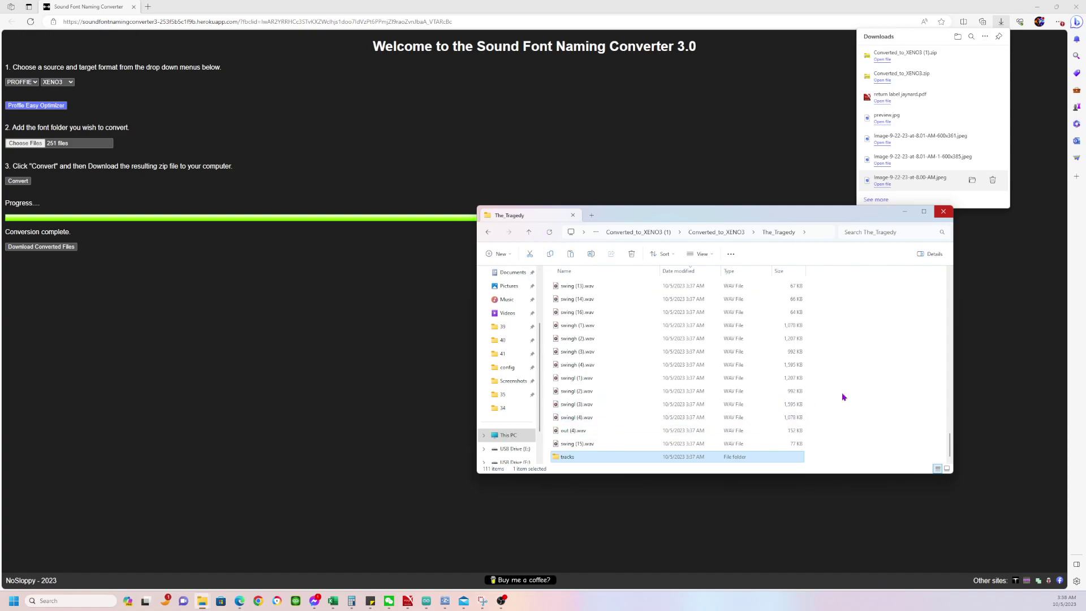
right_click(843, 397)
left_click(854, 410)
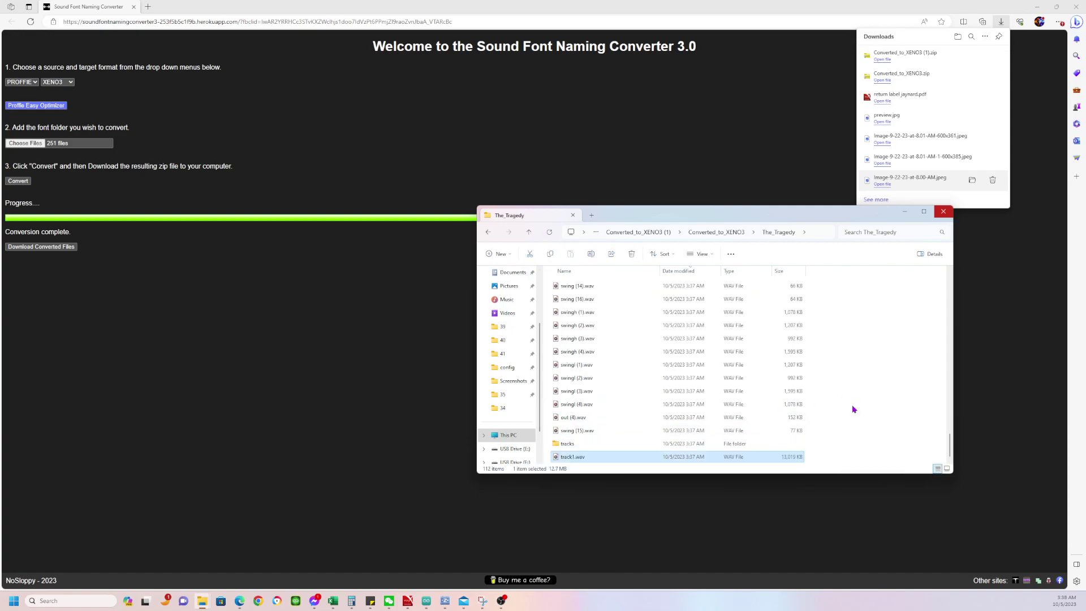
Step: Delete the empty tracks folder, rename track1.wav to track (1).wav, and sort by Name
right_click(568, 449)
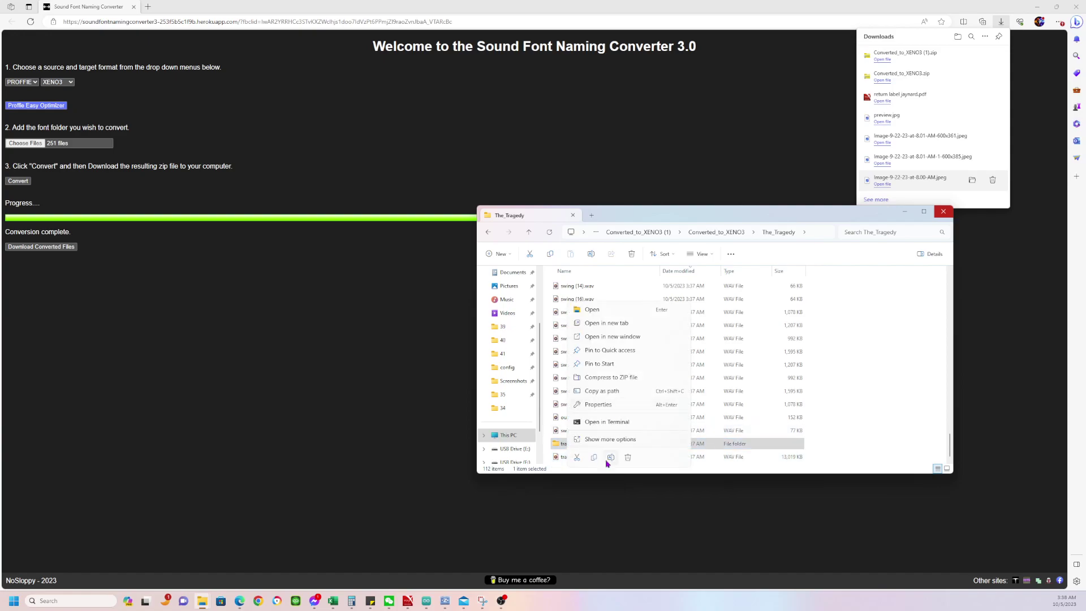
left_click(628, 457)
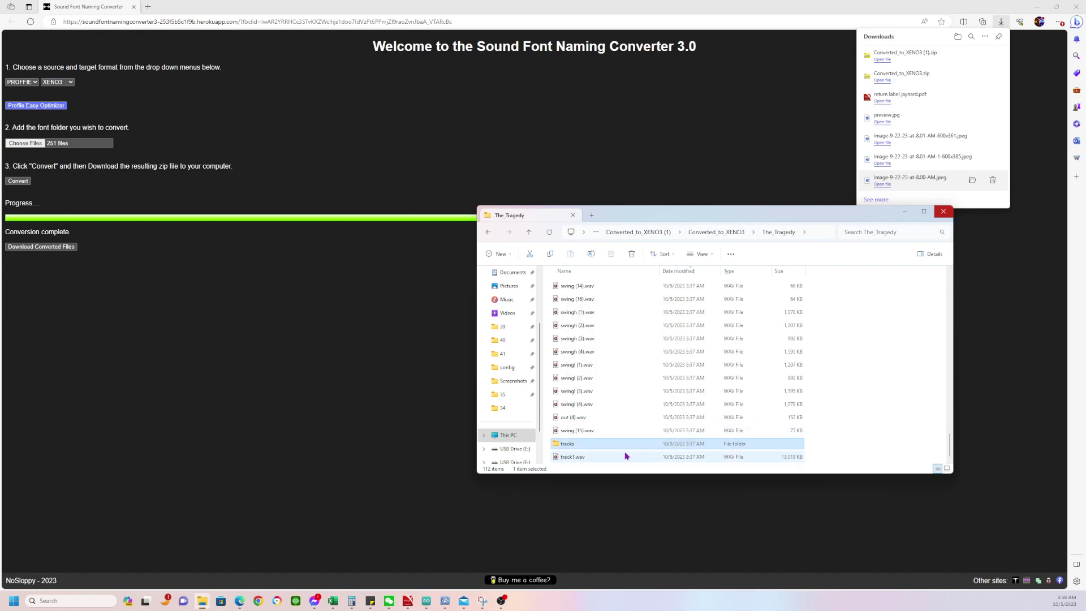
right_click(580, 462)
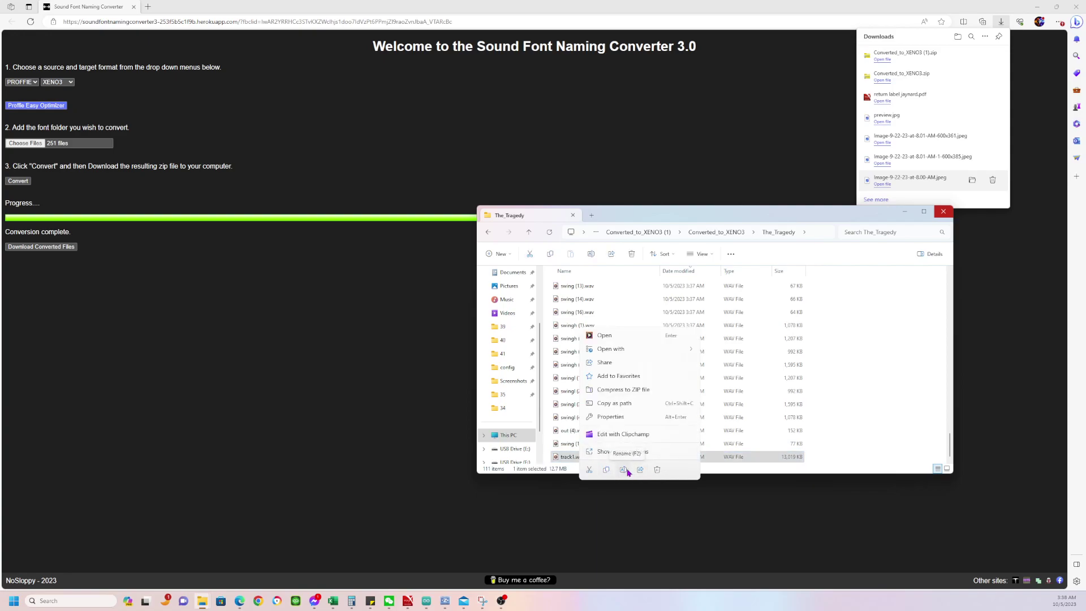
left_click(622, 451)
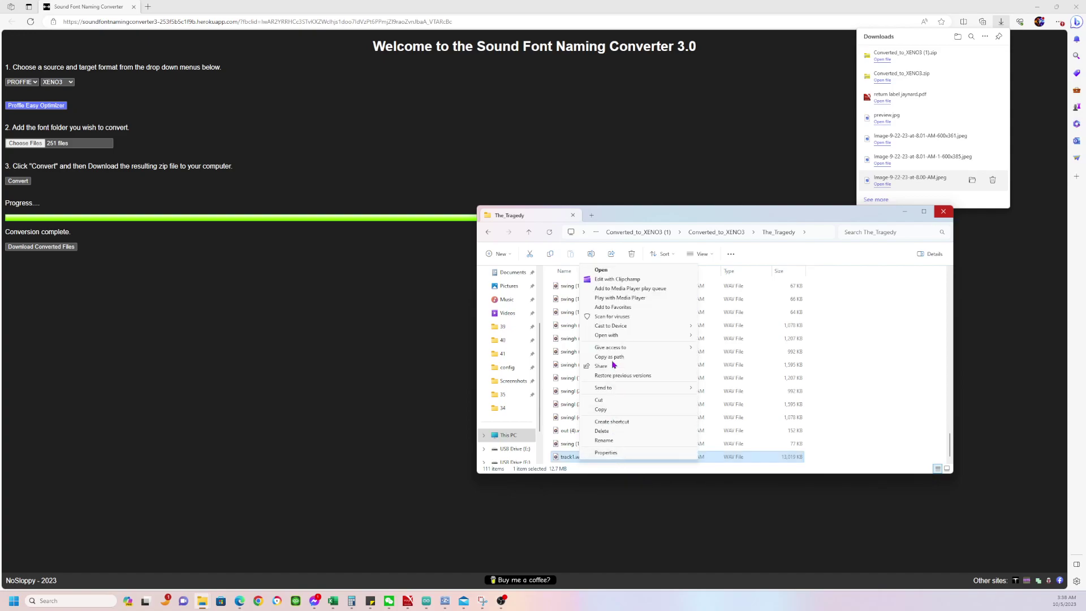
left_click(613, 441)
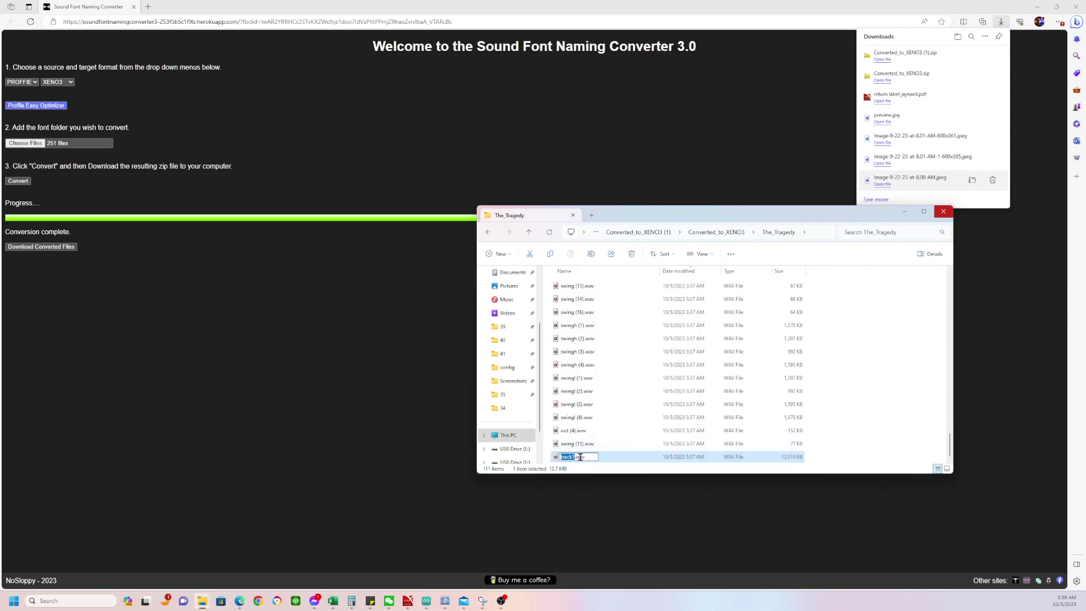
left_click(580, 457)
left_click(837, 432)
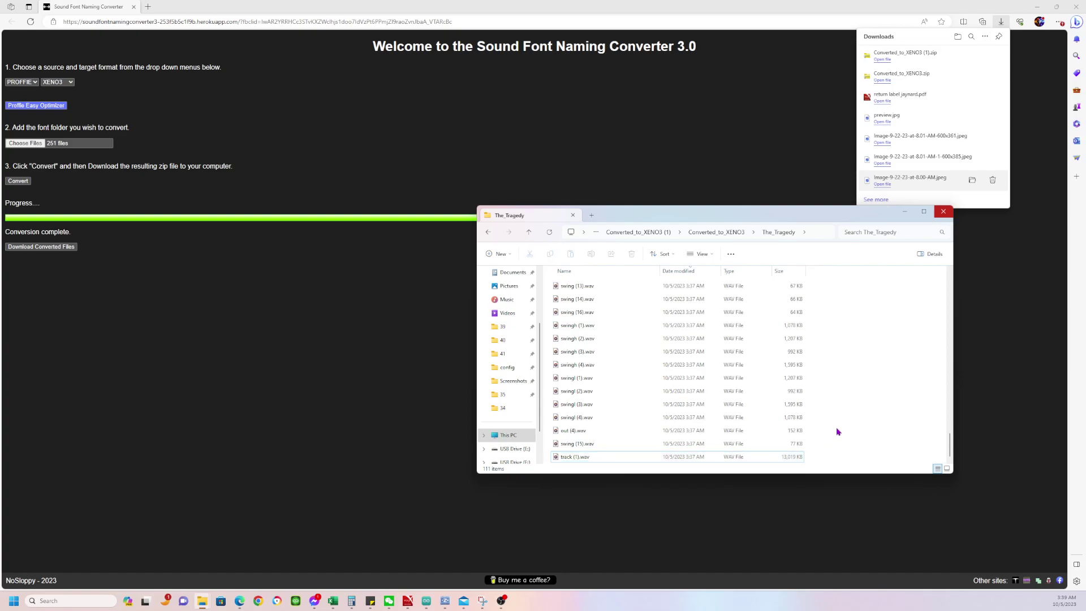
left_click(570, 274)
scroll(610, 364, "down", 1)
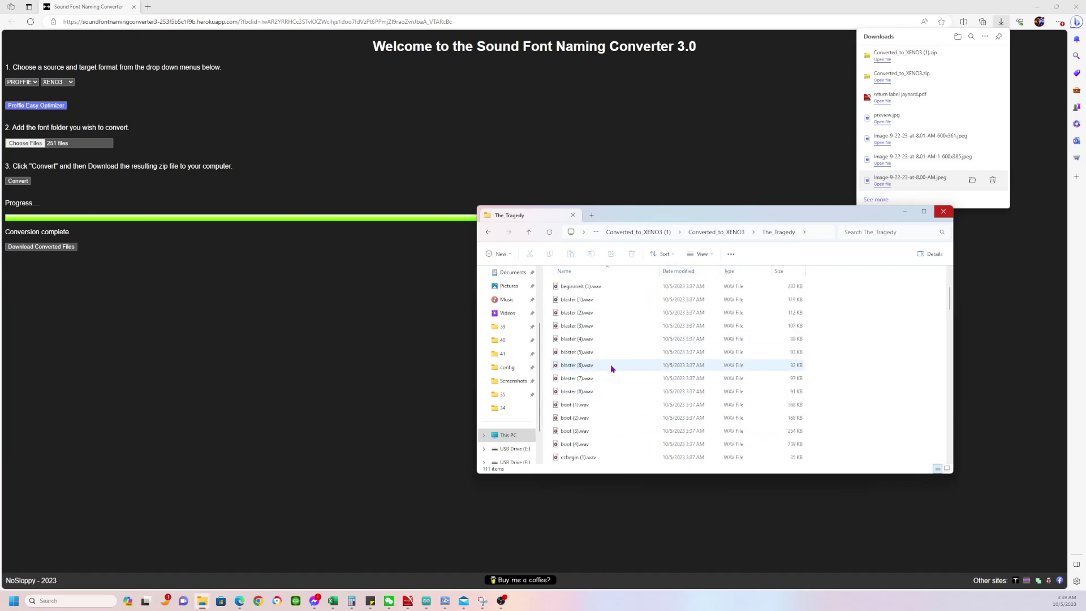
scroll(609, 367, "up", 1)
Step: Open _Conversion_Log.txt and select line 116, the entry recording track1.wav as moved
double_click(603, 296)
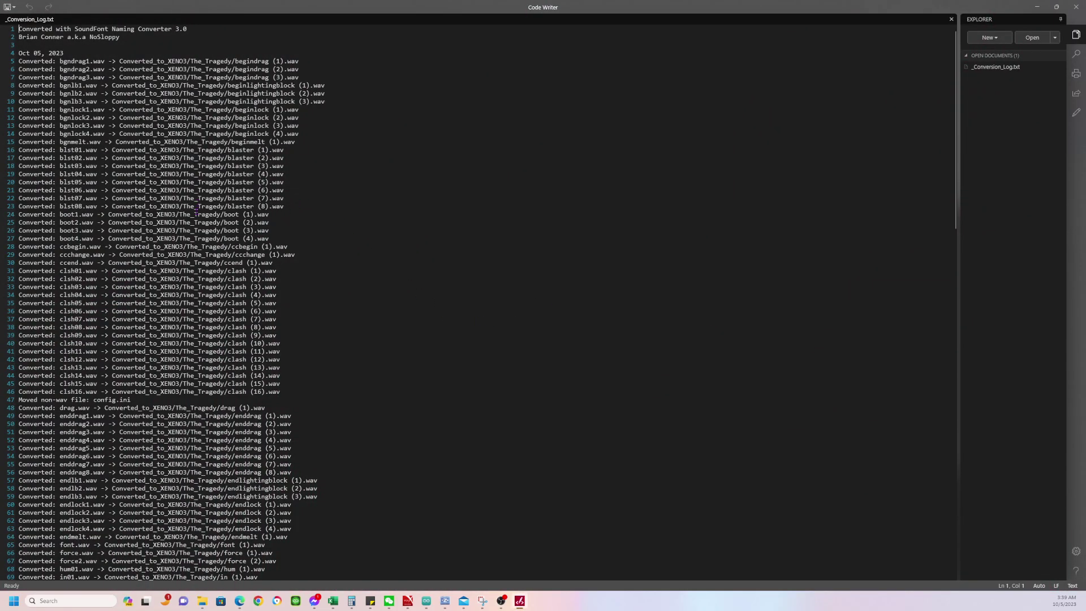
scroll(195, 211, "down", 6)
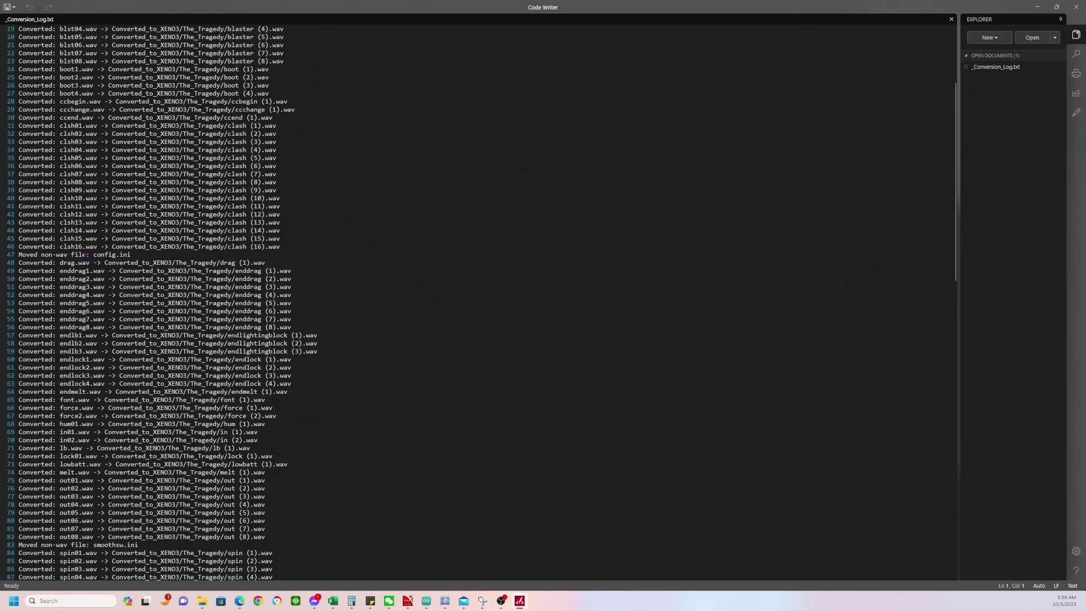
scroll(84, 255, "down", 11)
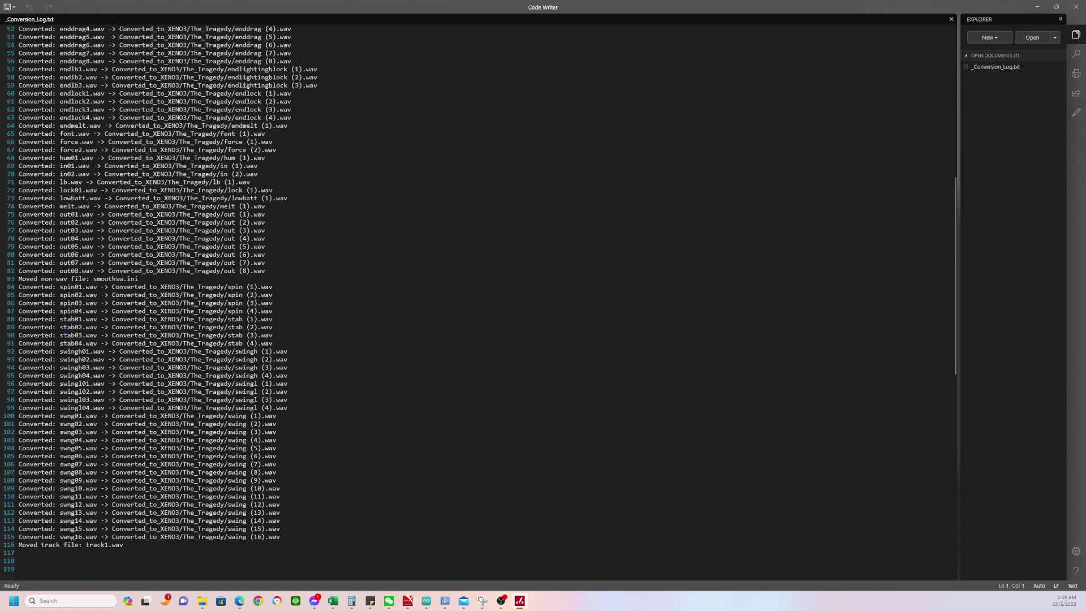
scroll(64, 333, "down", 2)
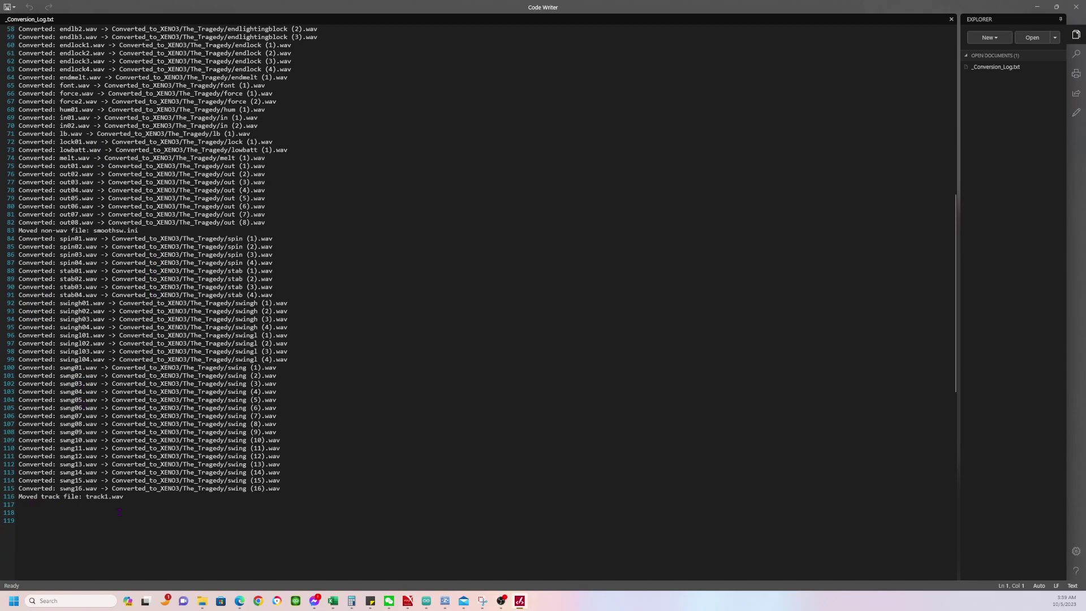
left_click_drag(152, 499, 12, 497)
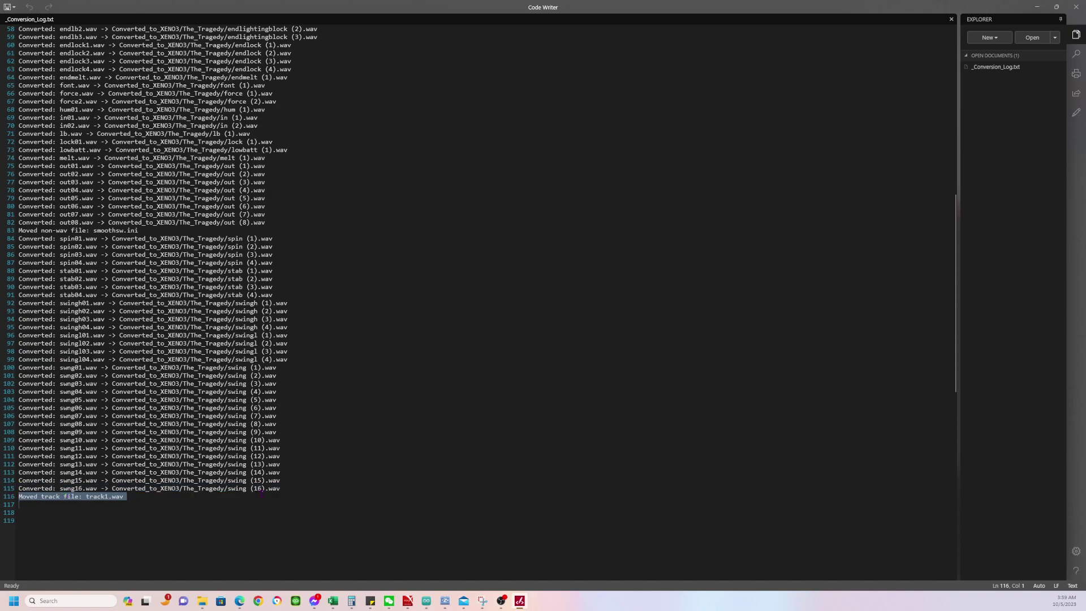
scroll(273, 488, "up", 19)
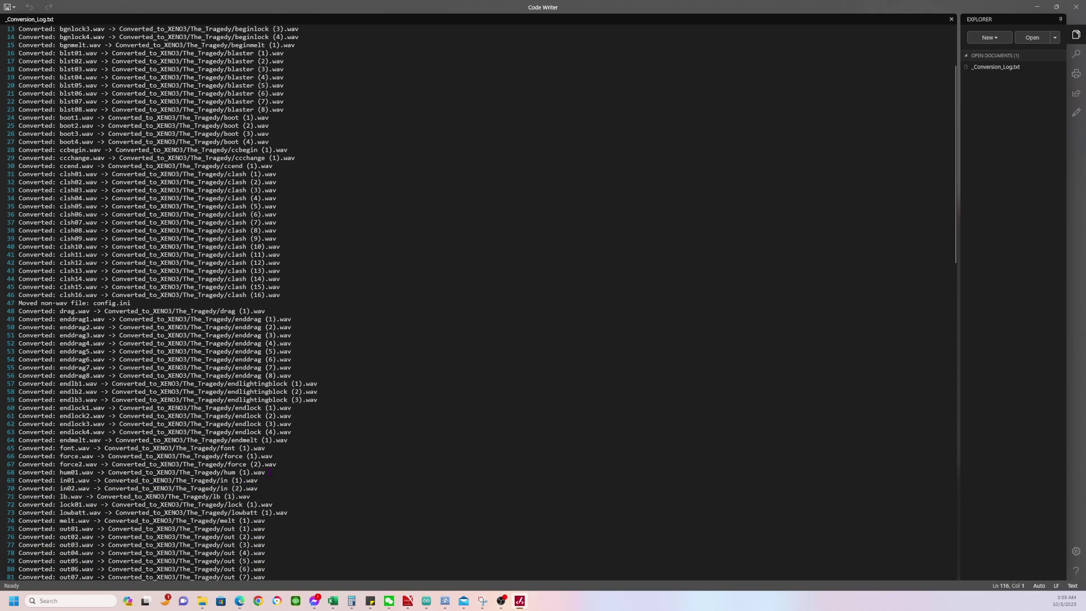
scroll(303, 392, "down", 20)
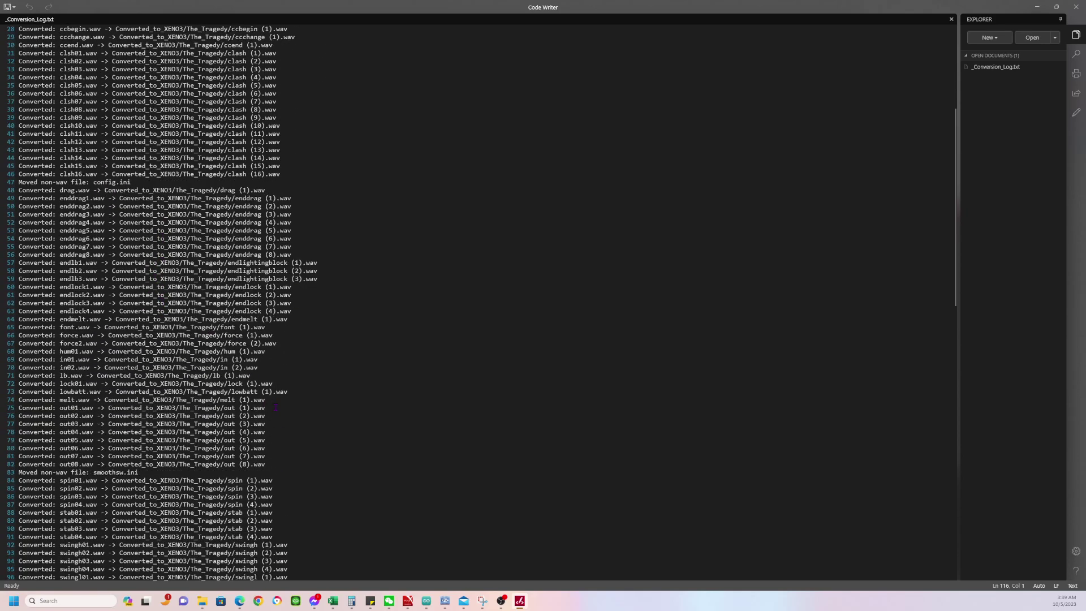
scroll(302, 392, "down", 1)
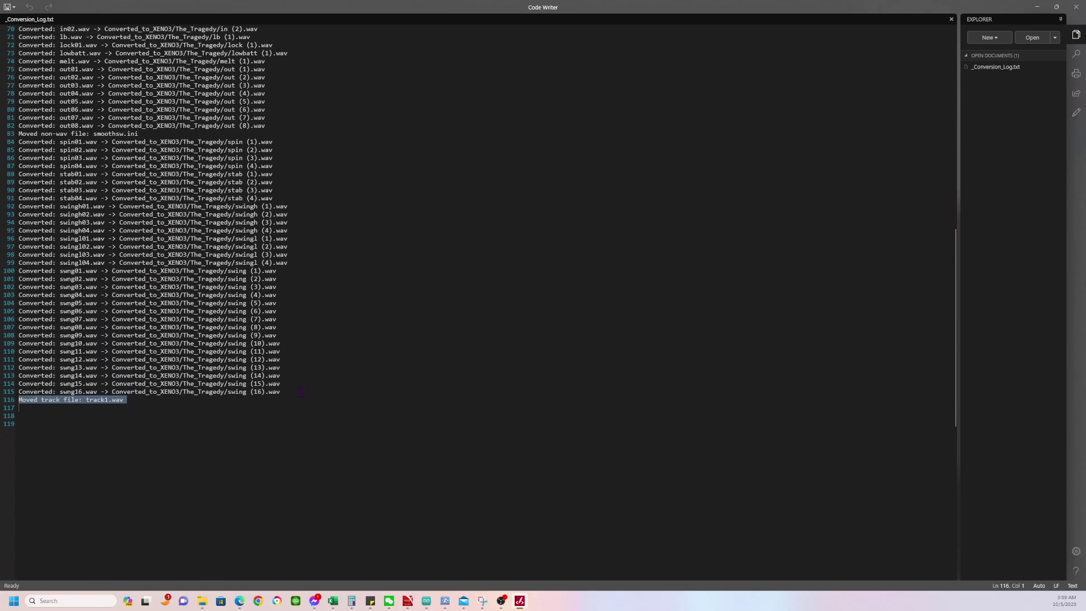
scroll(266, 378, "up", 3)
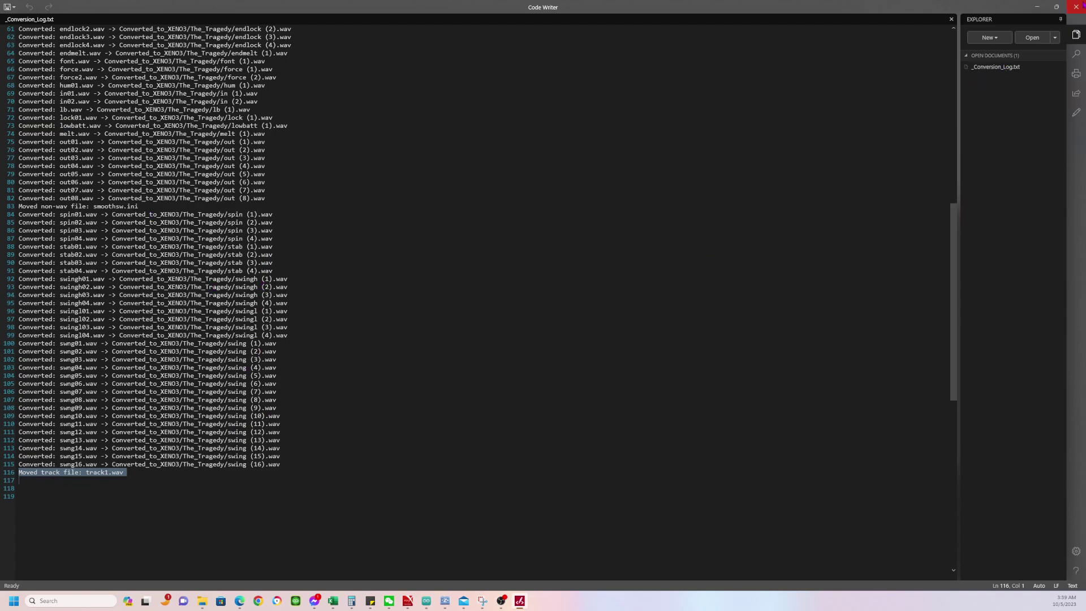
Step: Close and delete _Conversion_Log.txt, then copy all 110 remaining sound files
left_click(1080, 5)
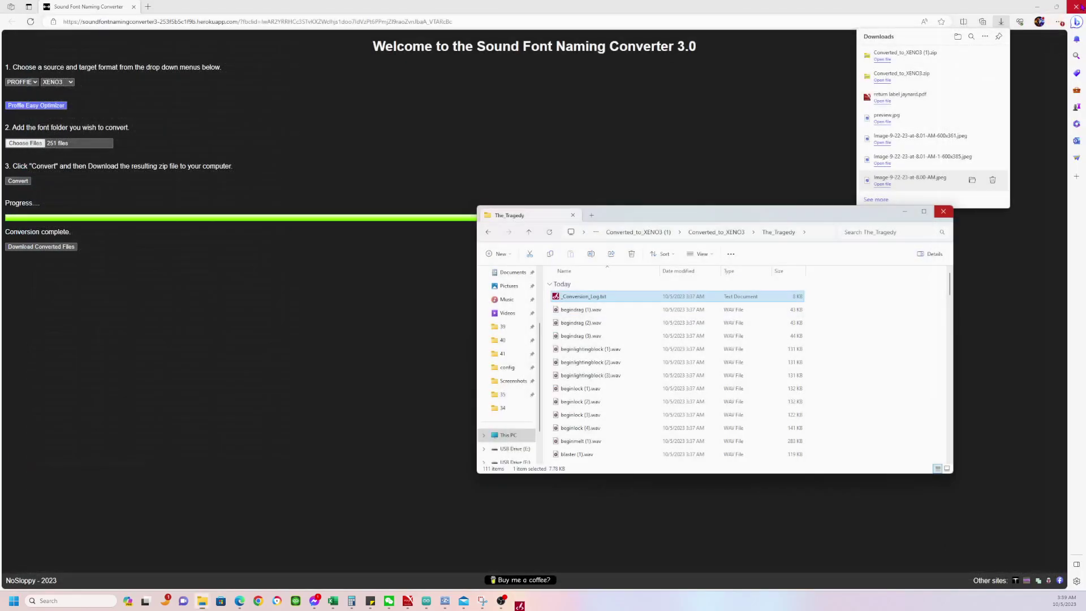
right_click(676, 301)
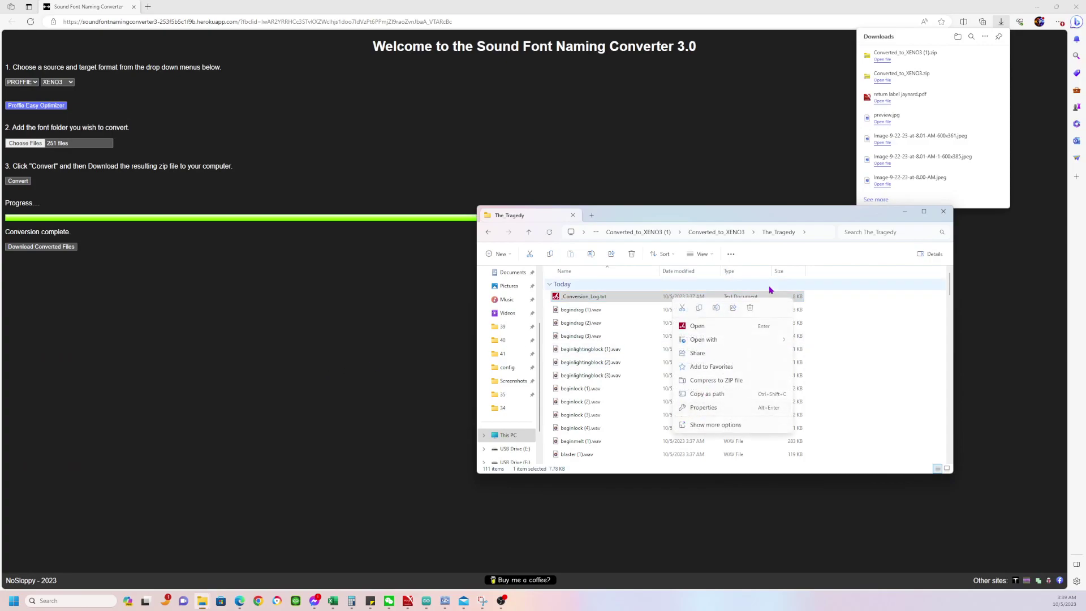
left_click(750, 308)
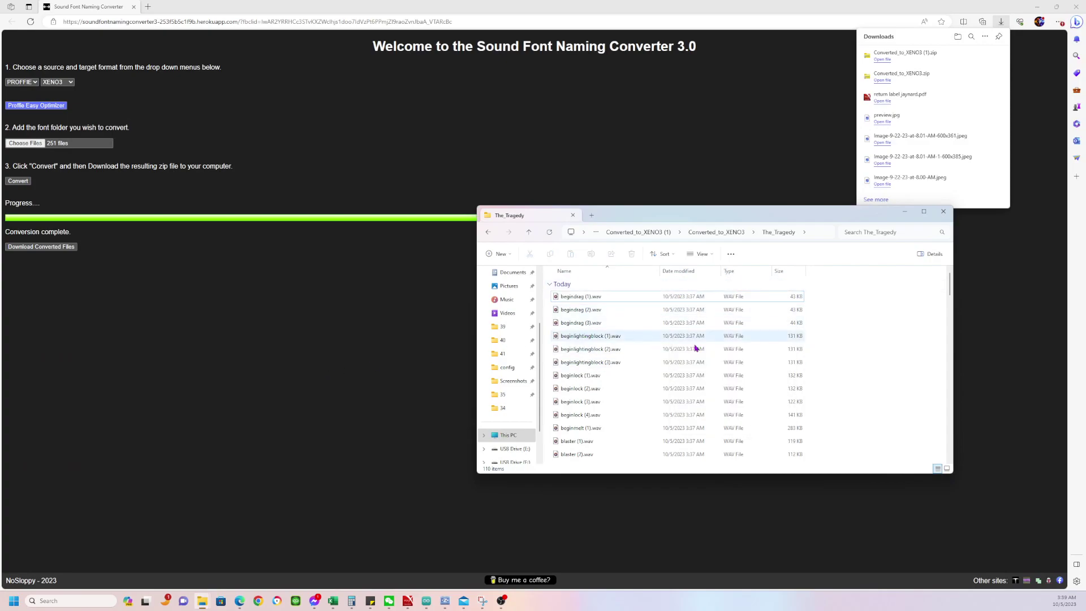
left_click_drag(871, 293, 742, 538)
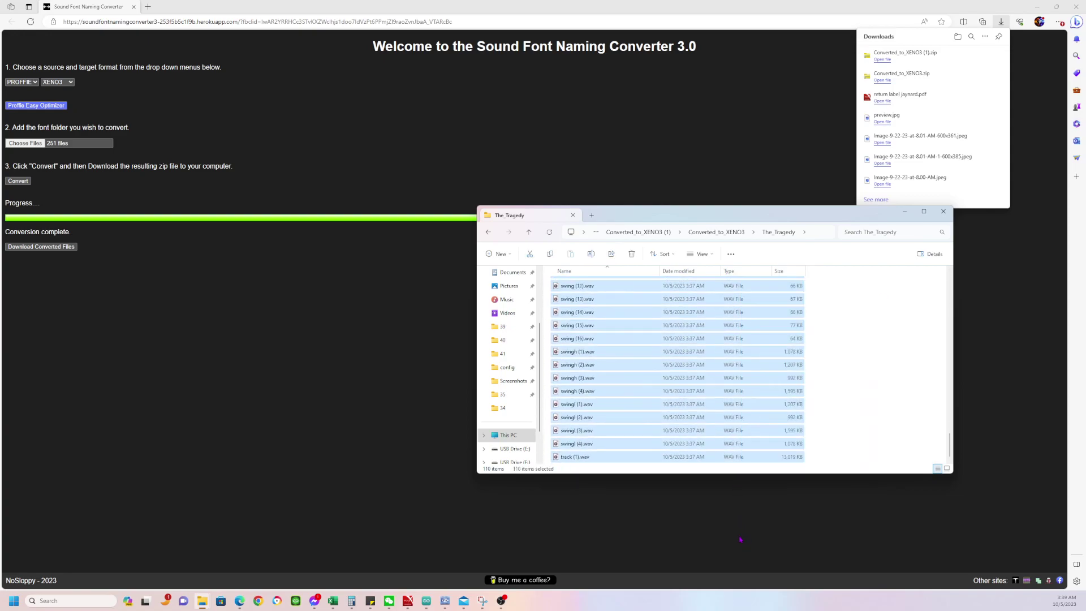
right_click(693, 394)
left_click(718, 401)
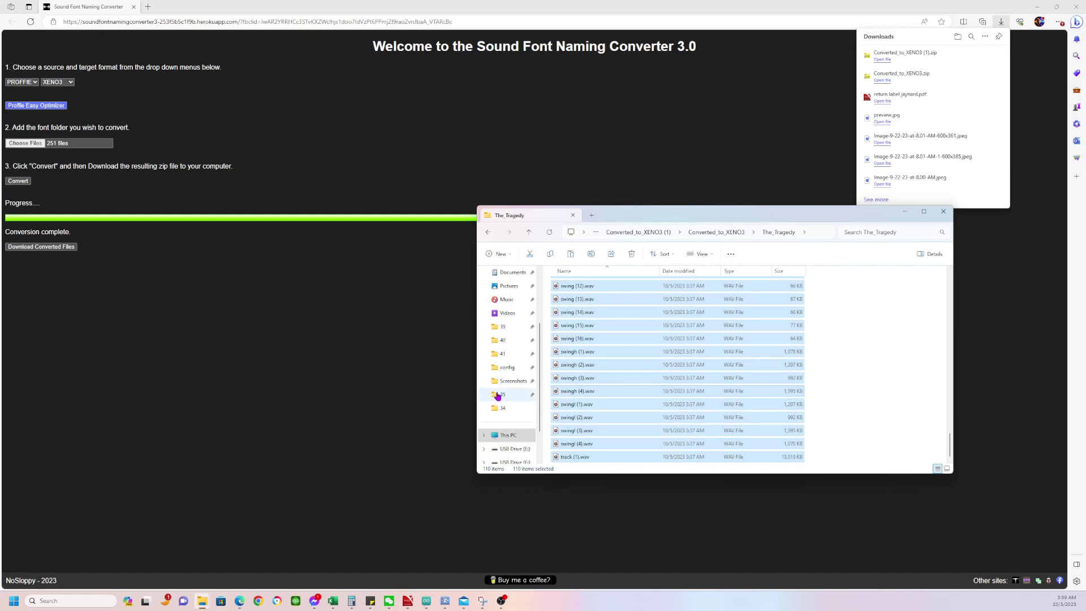
Step: Browse to Documents > Core UPDATES > Xeno3 > xeno3pixel
scroll(517, 372, "up", 3)
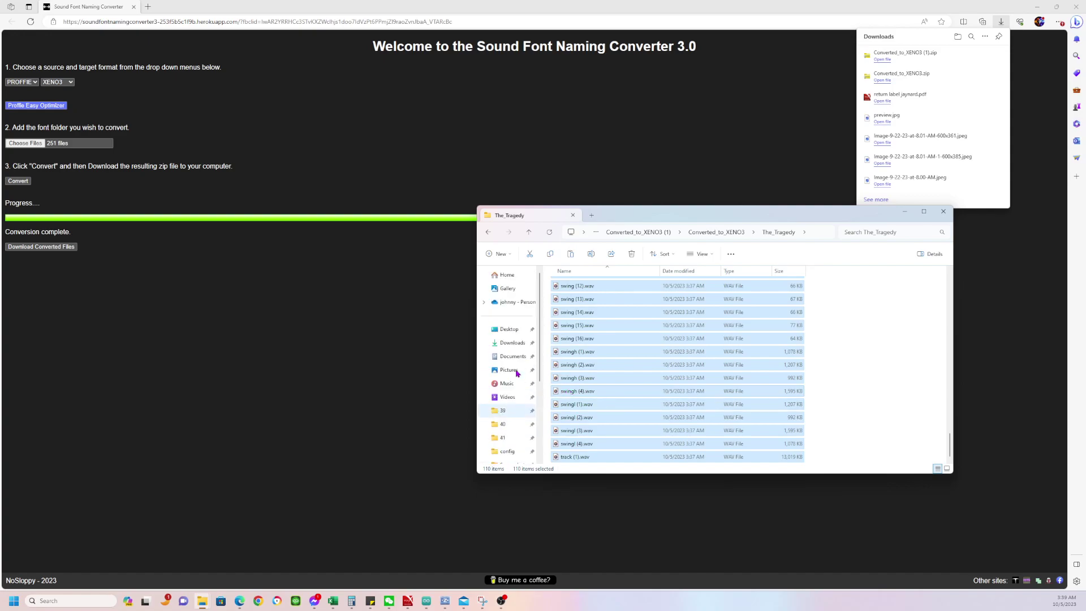
scroll(511, 377, "down", 3)
scroll(511, 377, "up", 3)
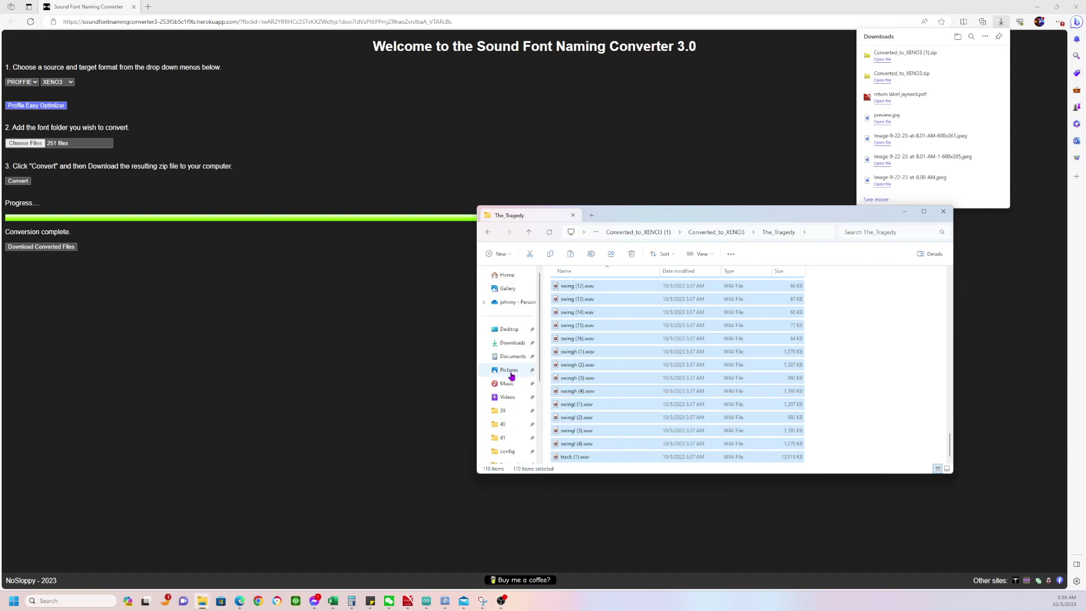
left_click(512, 356)
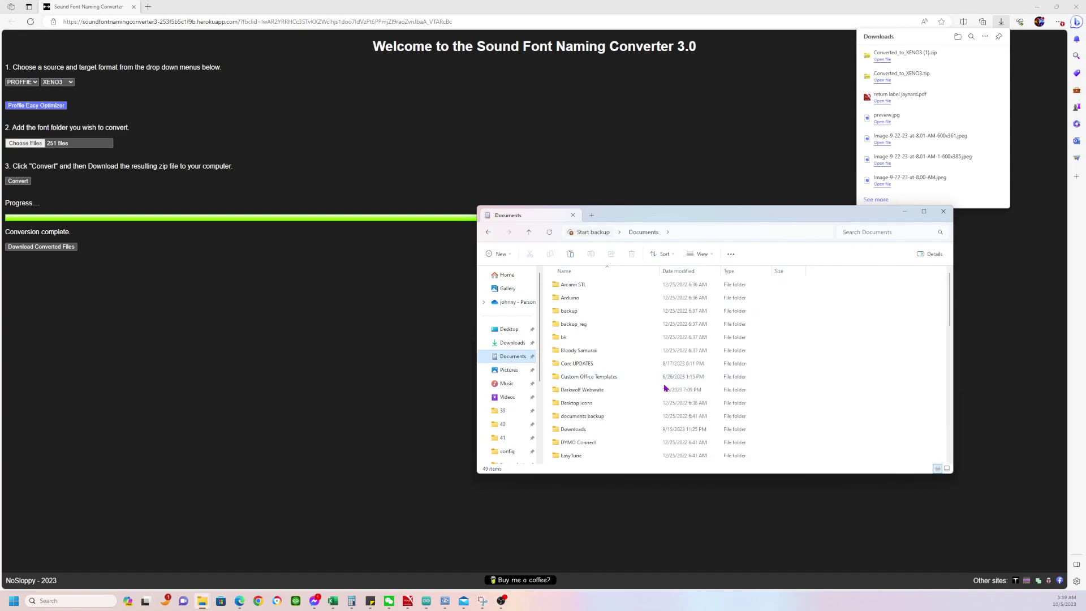
double_click(599, 370)
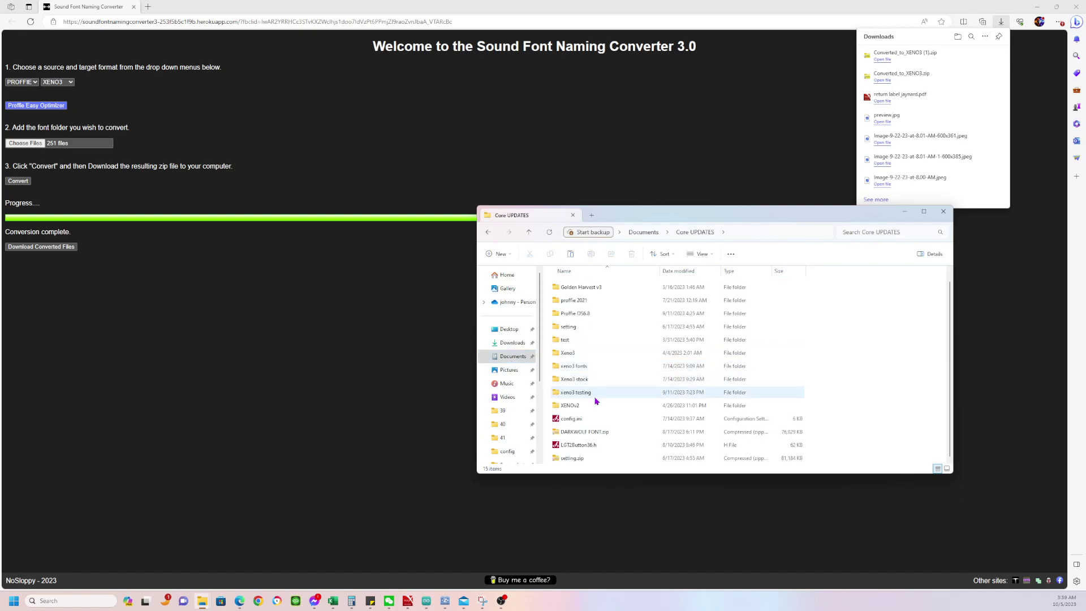
double_click(594, 394)
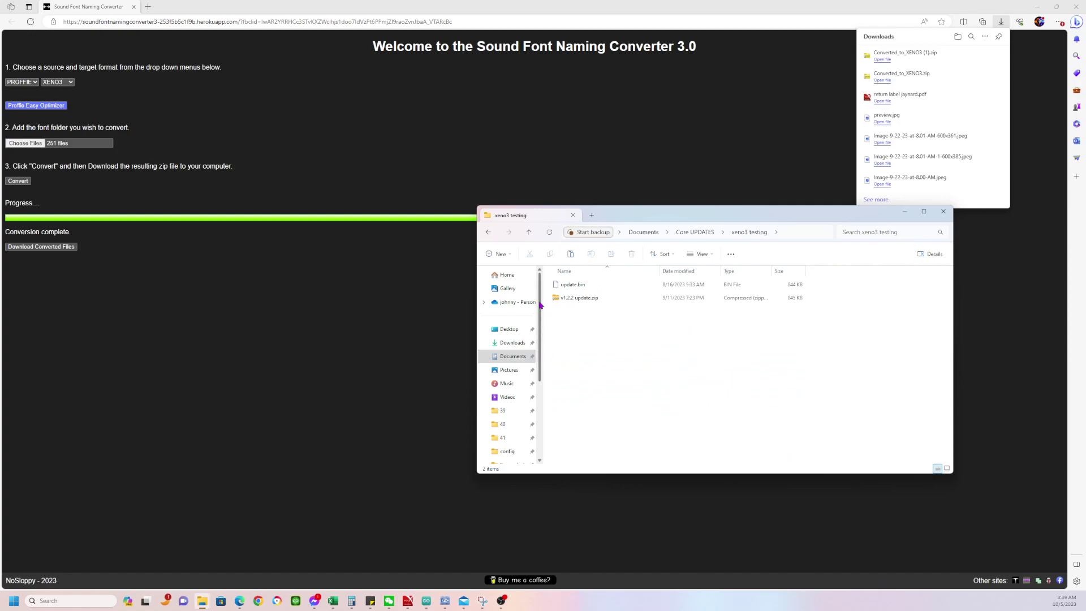
left_click(527, 232)
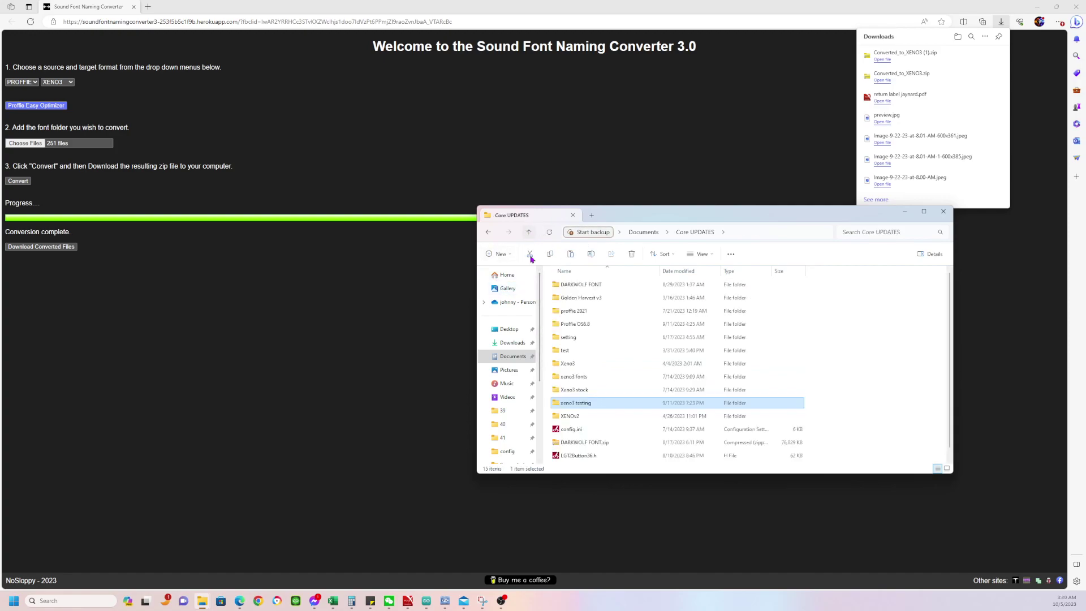
double_click(587, 362)
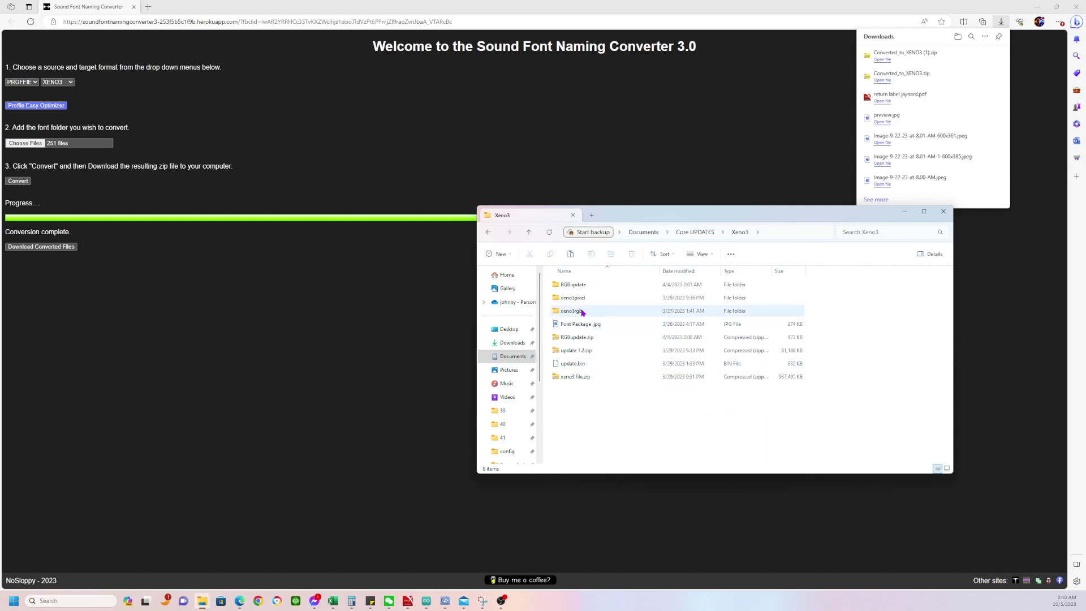
double_click(584, 298)
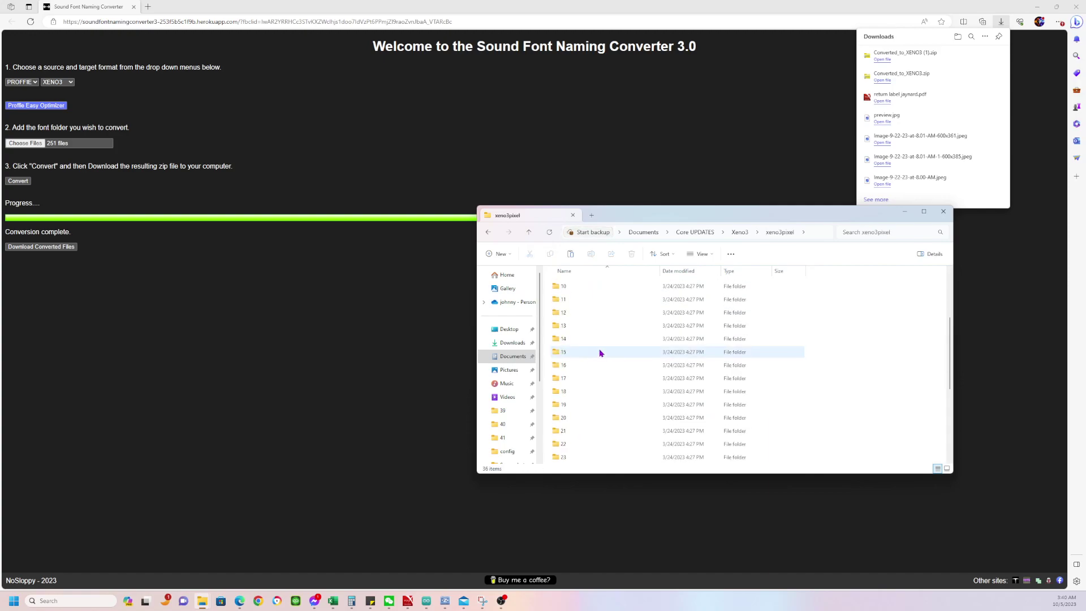
scroll(601, 353, "down", 5)
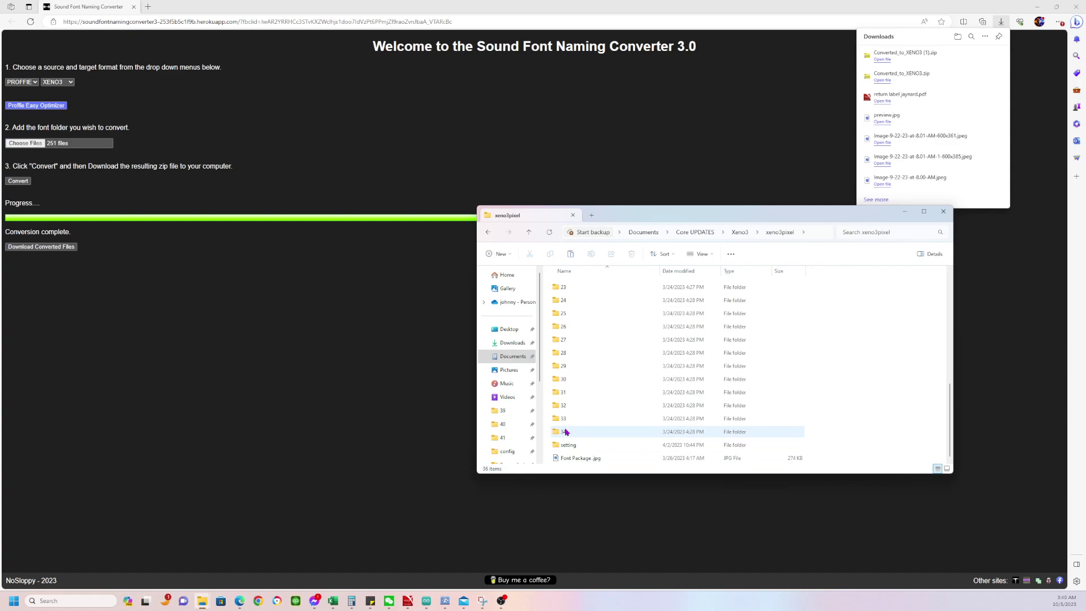
Step: Create a new folder named 35 in xeno3pixel and paste the 110 sound files into it
right_click(845, 394)
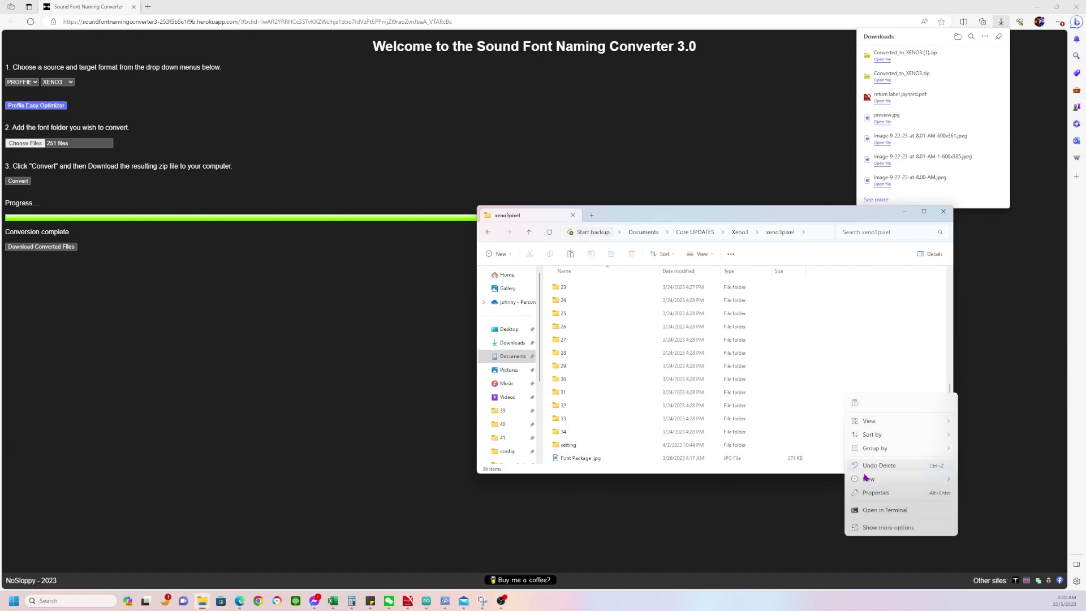
mouse_move(865, 478)
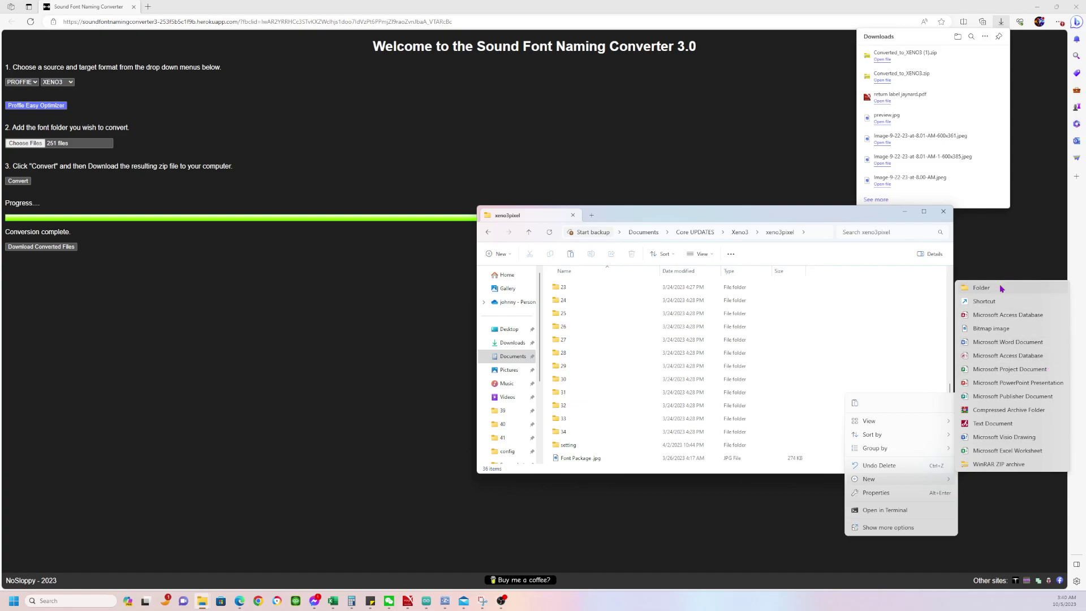
left_click(1000, 288)
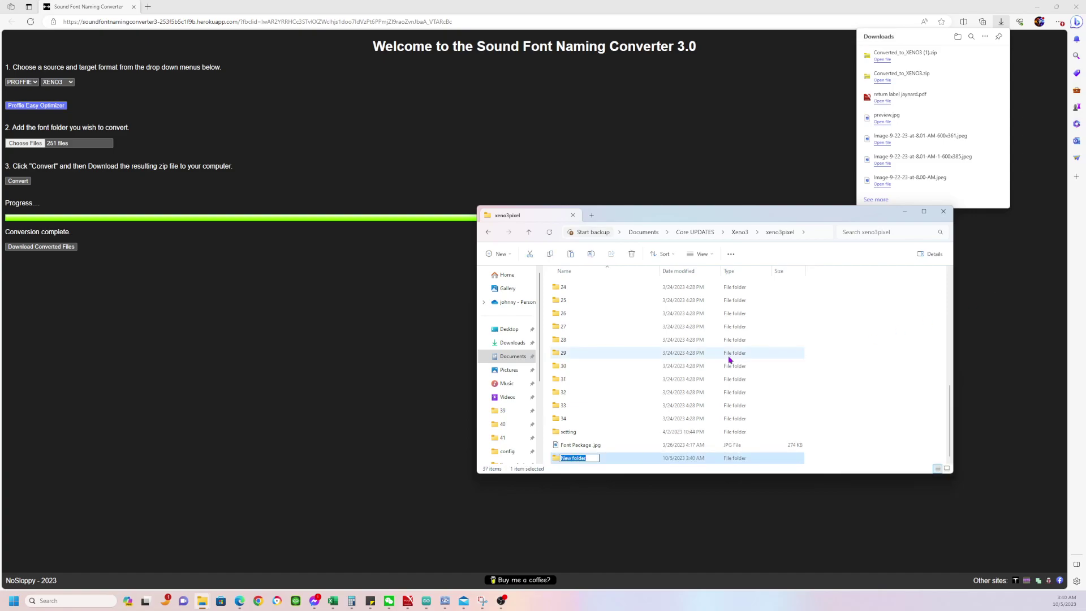
type("35")
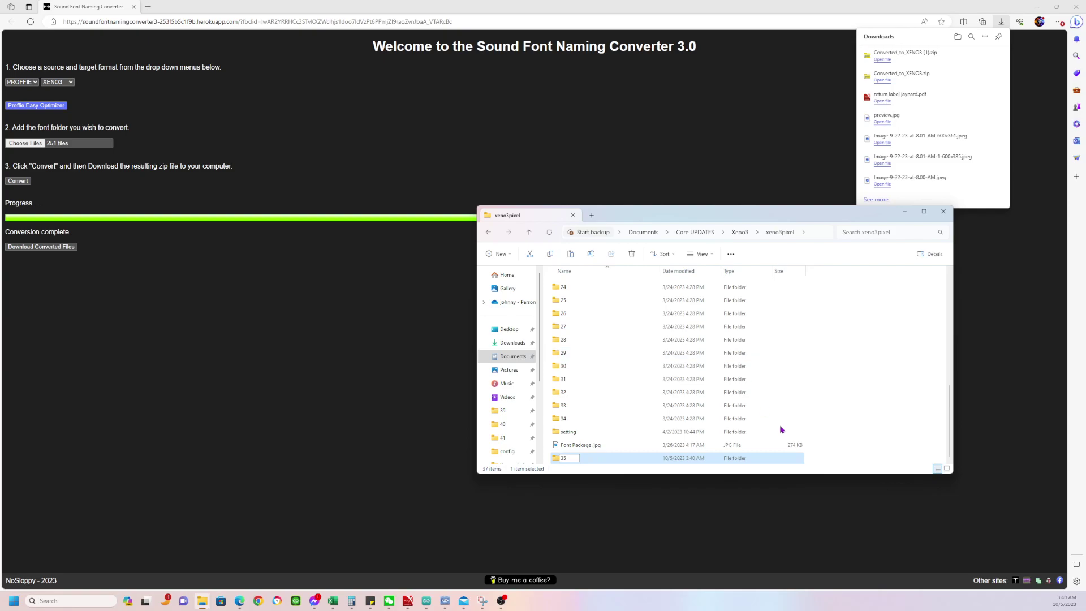
key("Return")
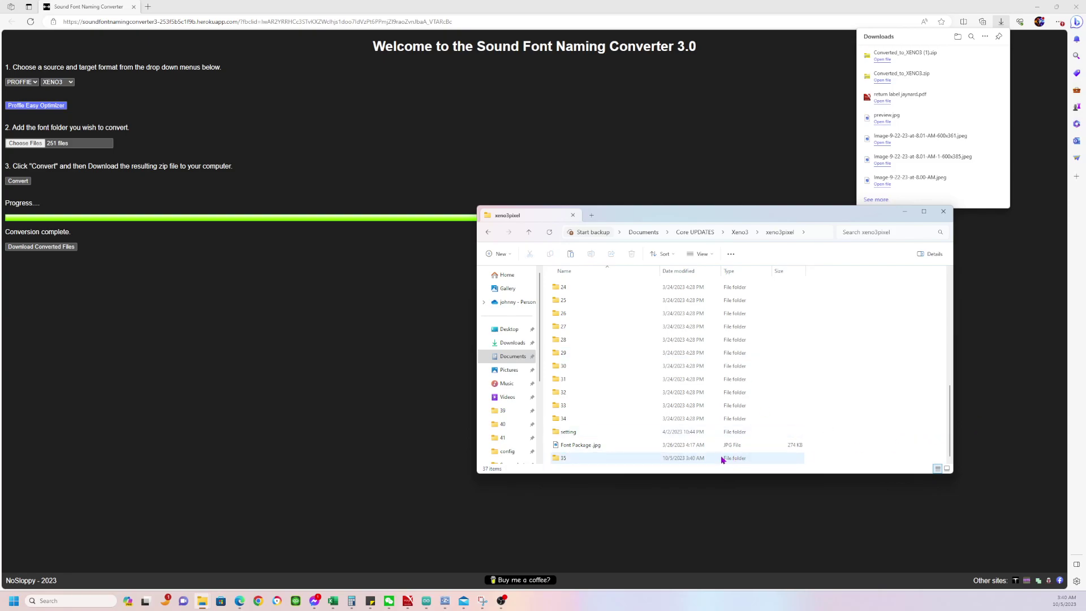
double_click(722, 458)
right_click(640, 335)
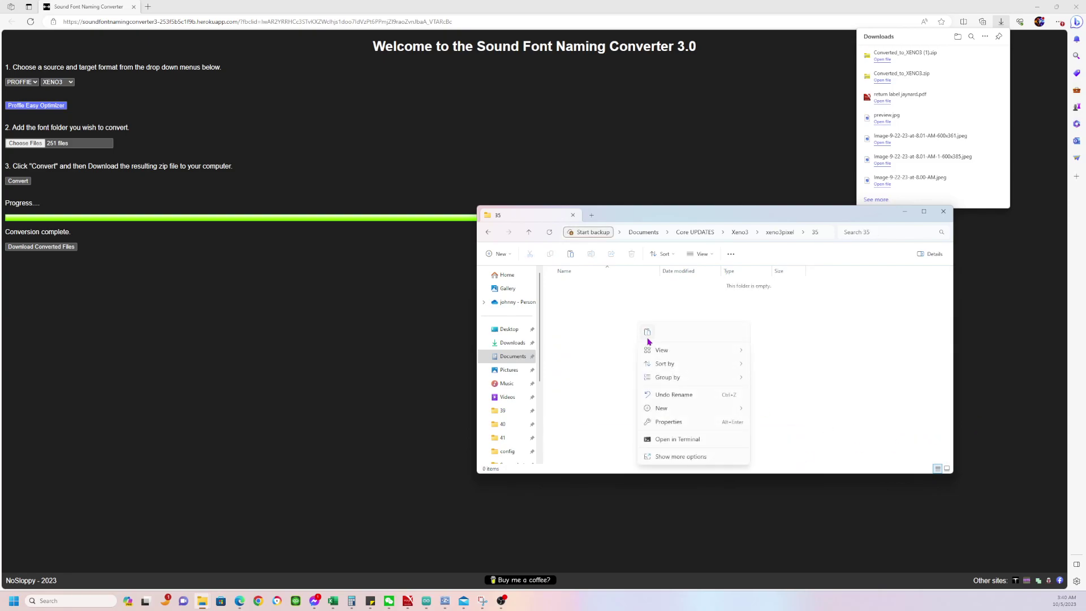
left_click(650, 338)
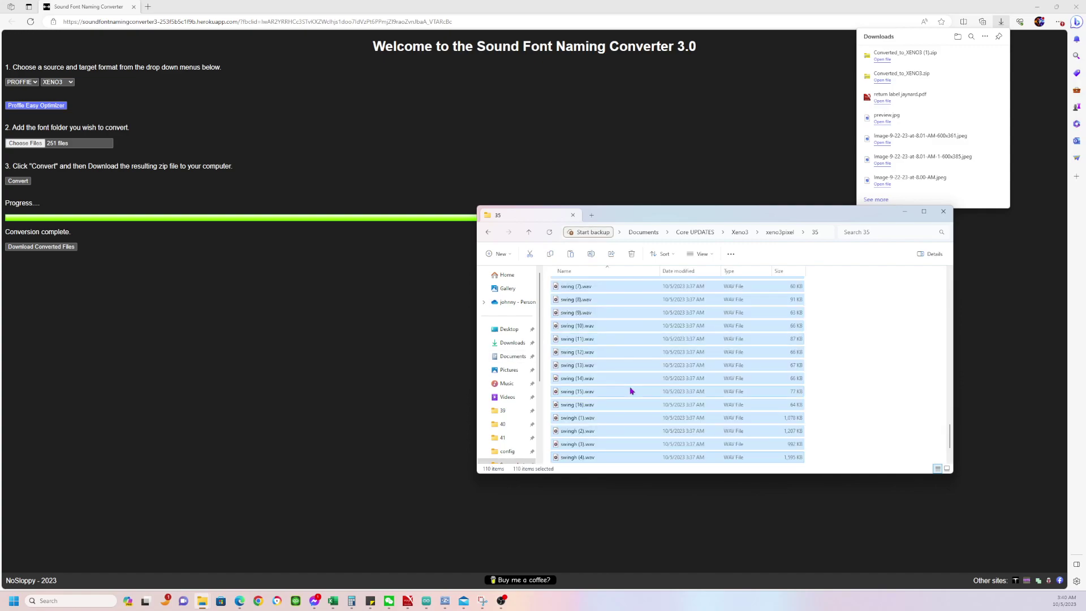
Step: Return to xeno3pixel and open config.ini from the setting folder in Code Writer
left_click(632, 391)
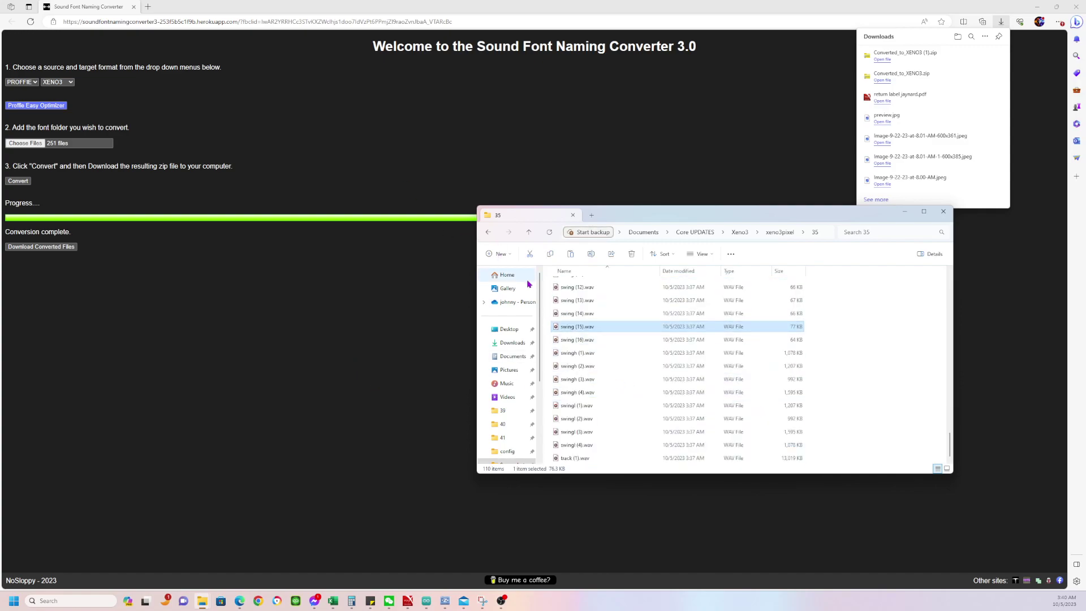
left_click(529, 232)
scroll(623, 322, "down", 1)
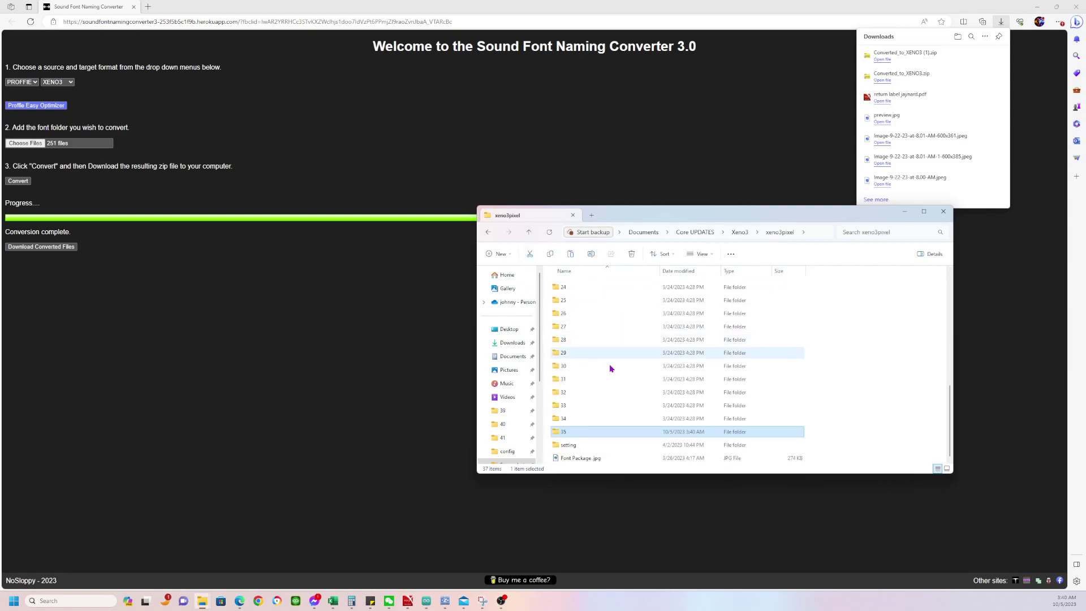
double_click(569, 451)
scroll(645, 416, "down", 18)
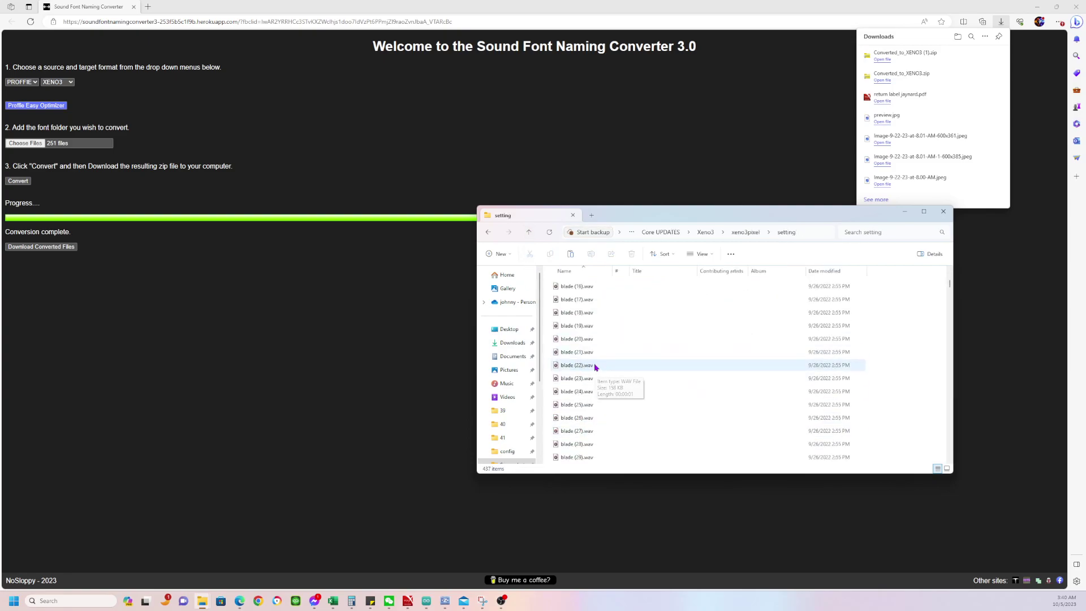
scroll(595, 369, "down", 15)
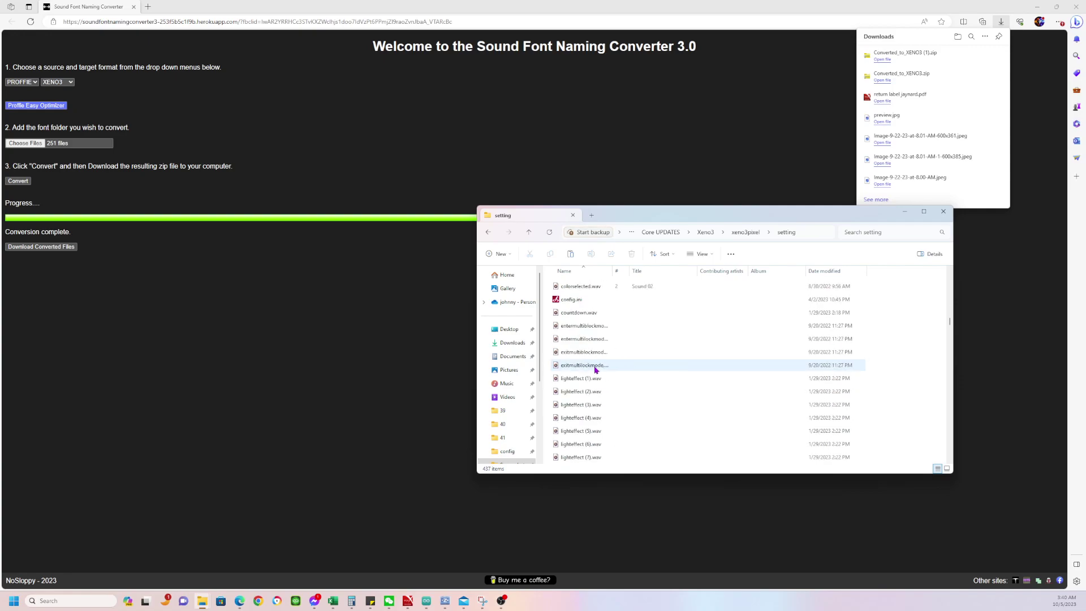
double_click(570, 418)
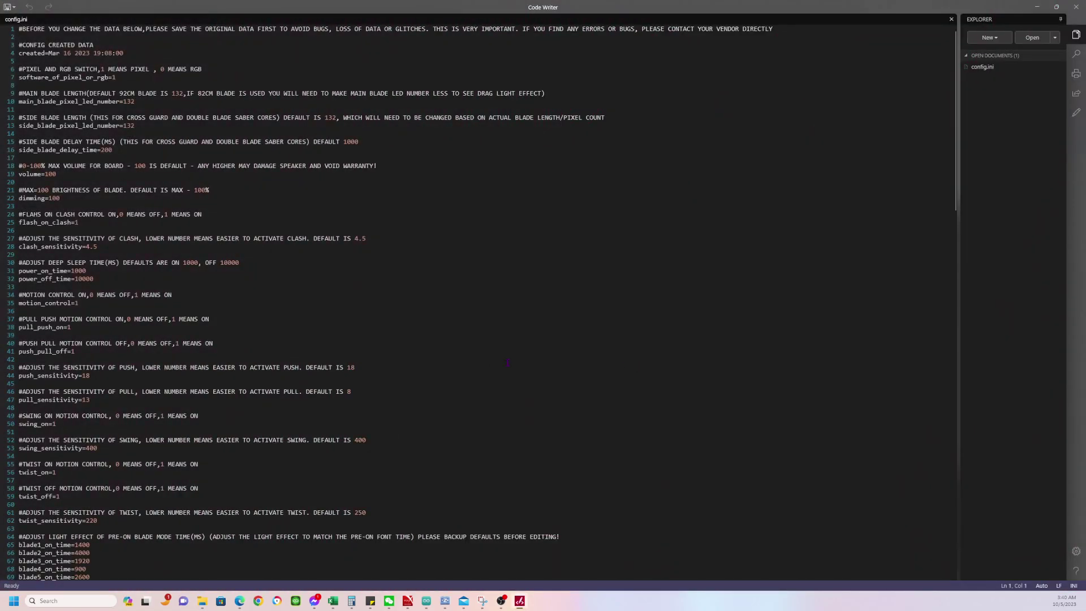
Step: Copy the font34 line and paste it onto a new line 135 in config.ini
scroll(507, 363, "down", 20)
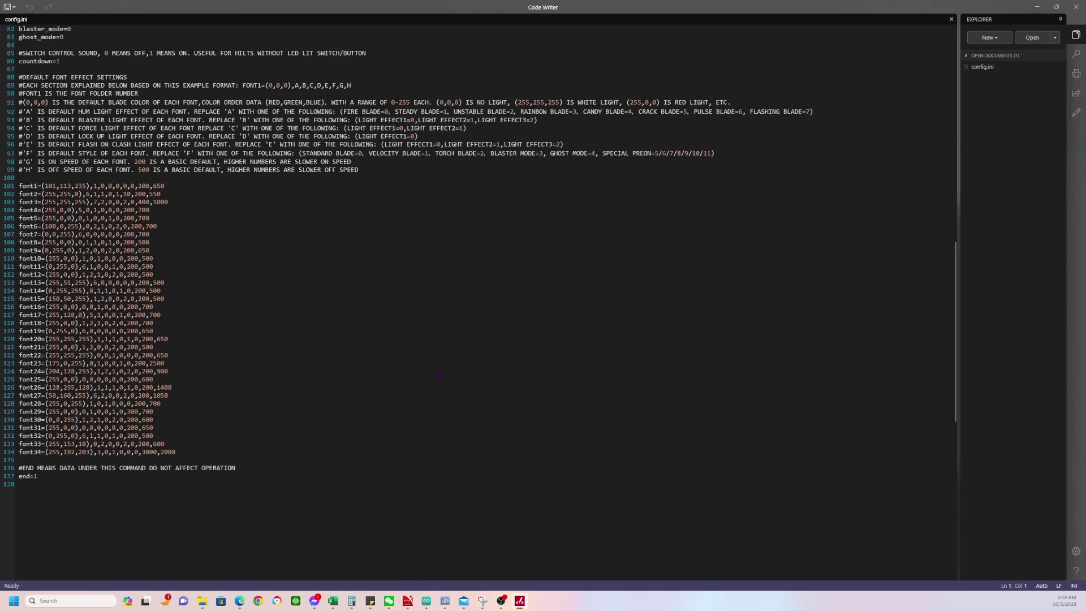
left_click_drag(179, 452, 20, 452)
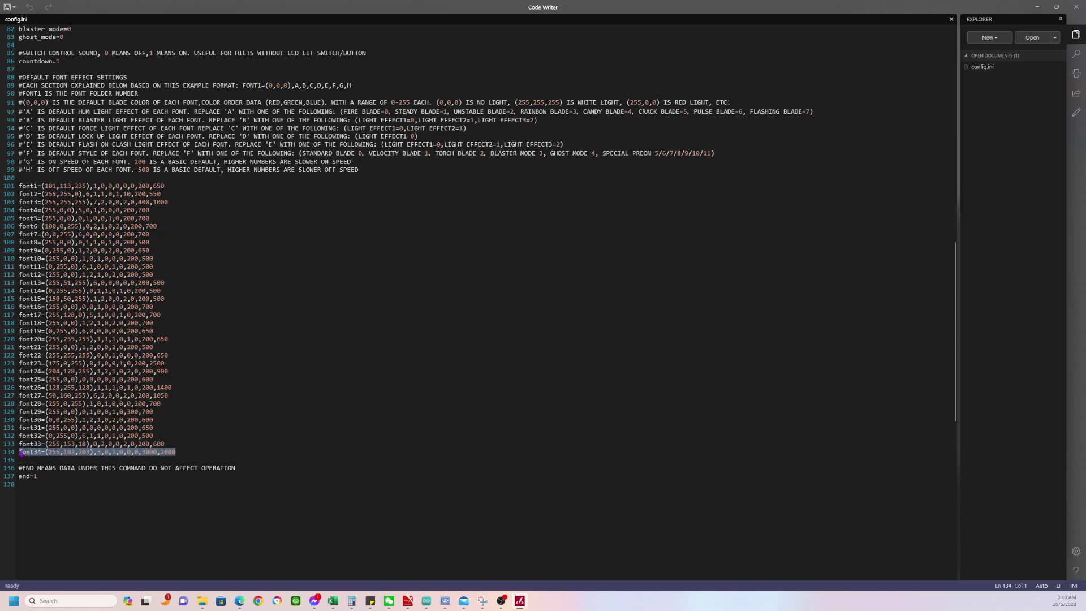
right_click(19, 452)
left_click(40, 497)
left_click(202, 451)
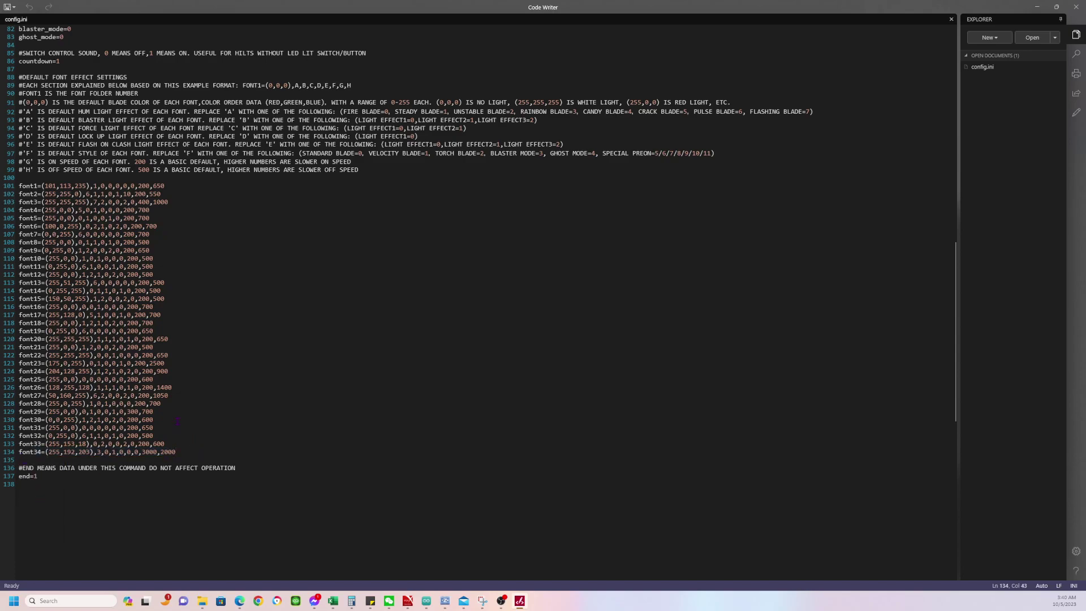
key("Return")
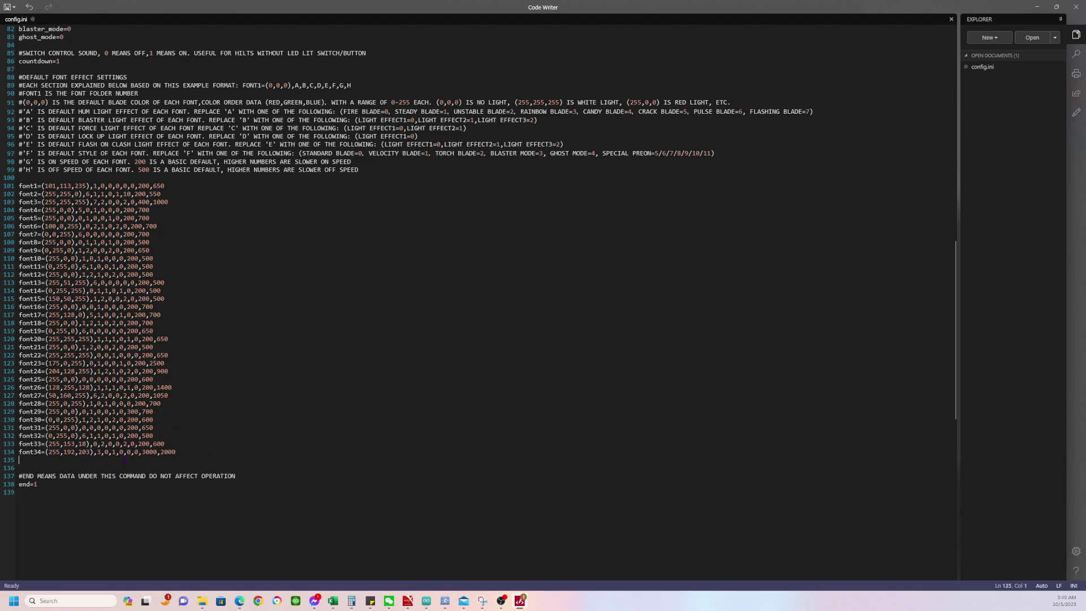
right_click(33, 458)
left_click(39, 526)
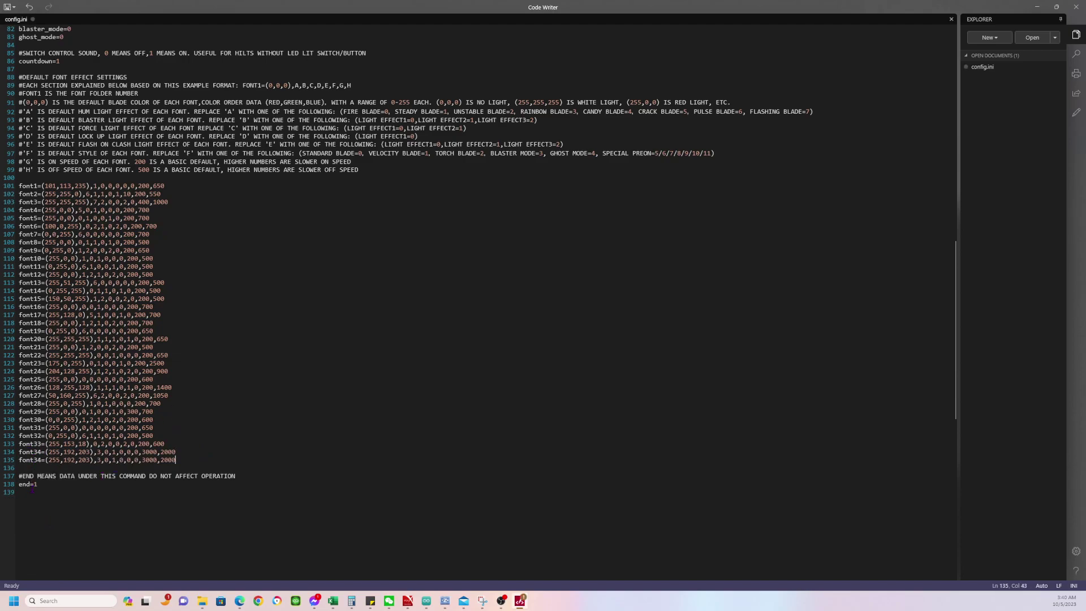
Step: Rename the duplicated line from font34 to font35
left_click(41, 460)
key("BackSpace")
type("5")
left_click_drag(98, 462, 176, 465)
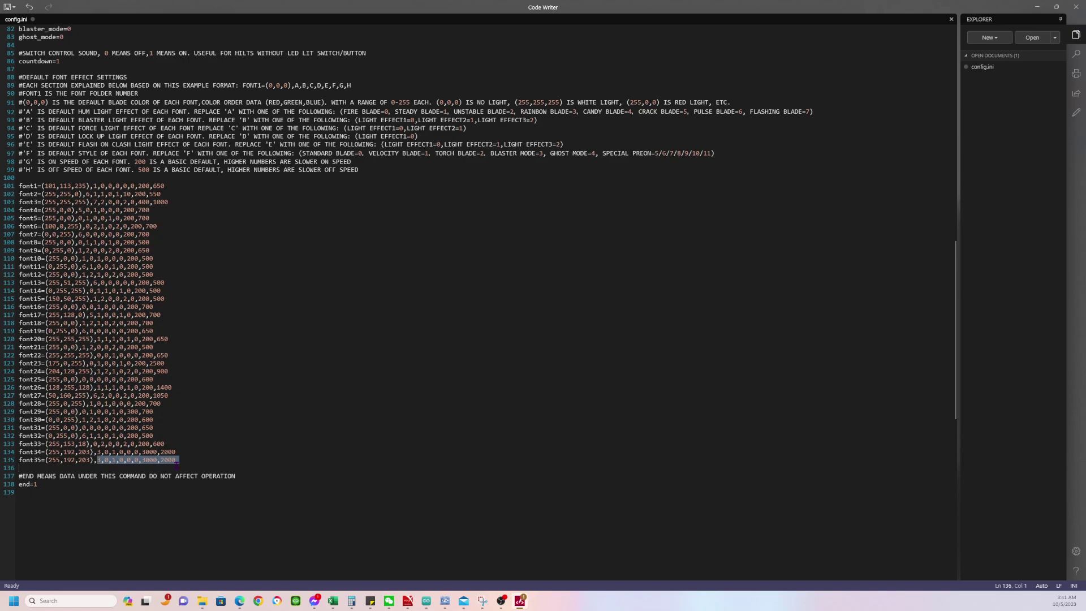
left_click(204, 451)
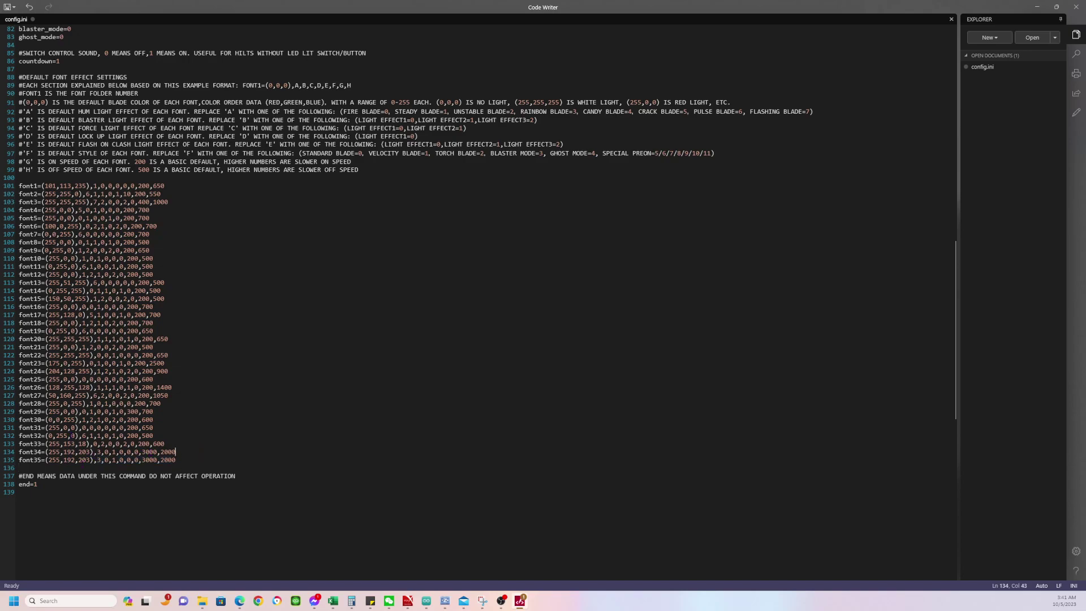
Step: Replace font35's values with font10's (255,0,0),1,0,1,0,0,0,200,500
left_click_drag(159, 258, 45, 259)
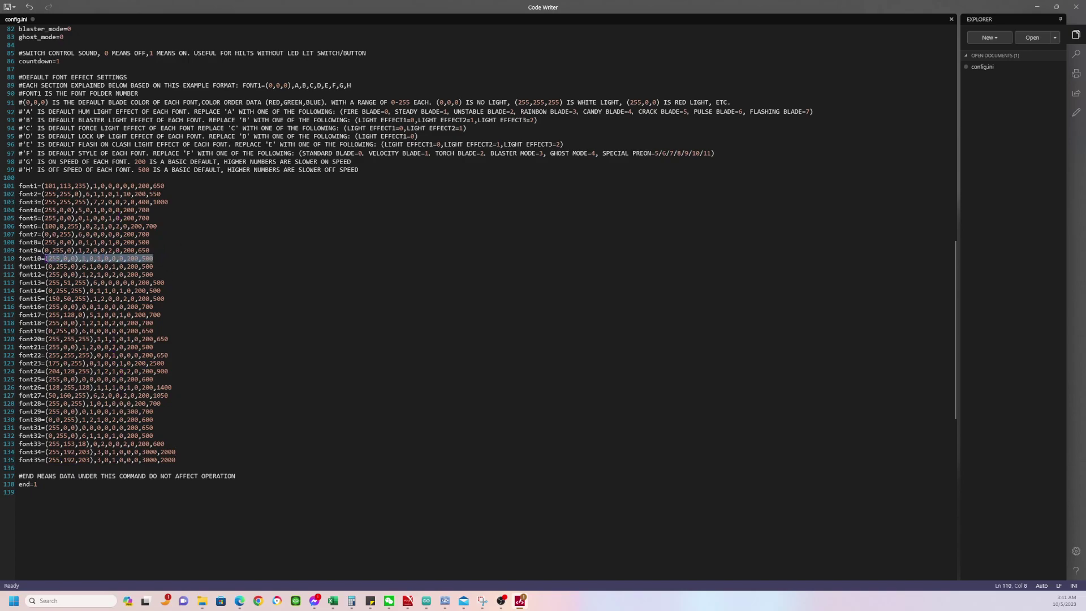
right_click(52, 257)
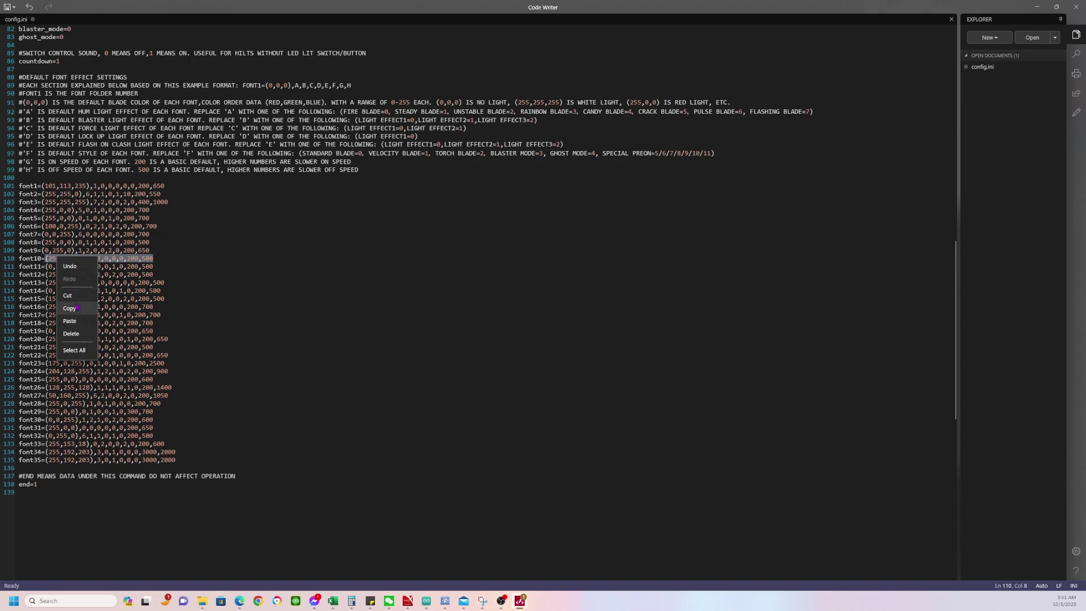
left_click(77, 309)
left_click_drag(208, 462, 48, 460)
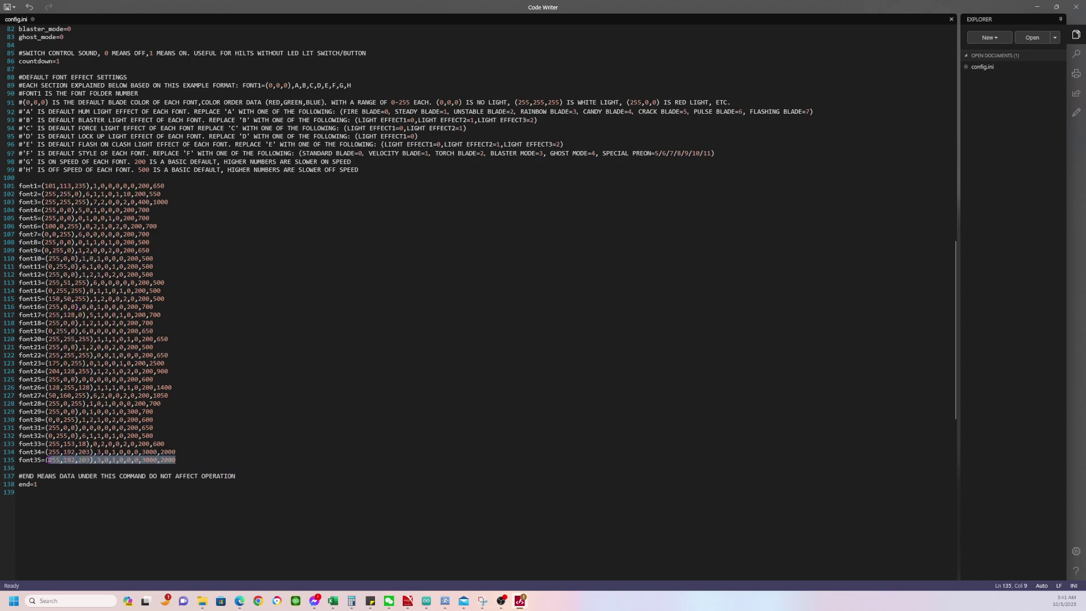
right_click(54, 463)
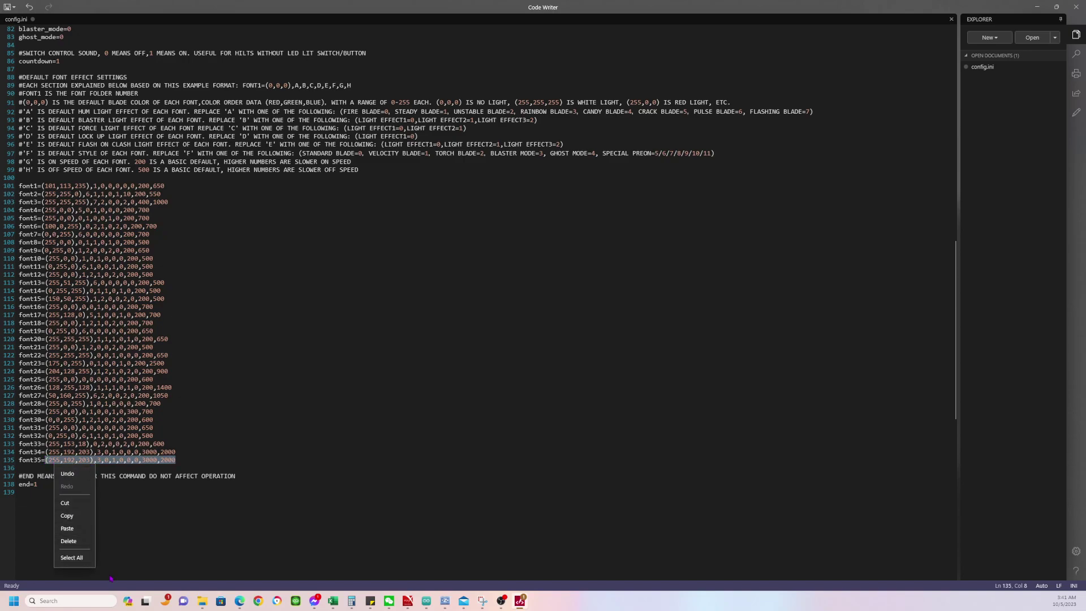
left_click(76, 532)
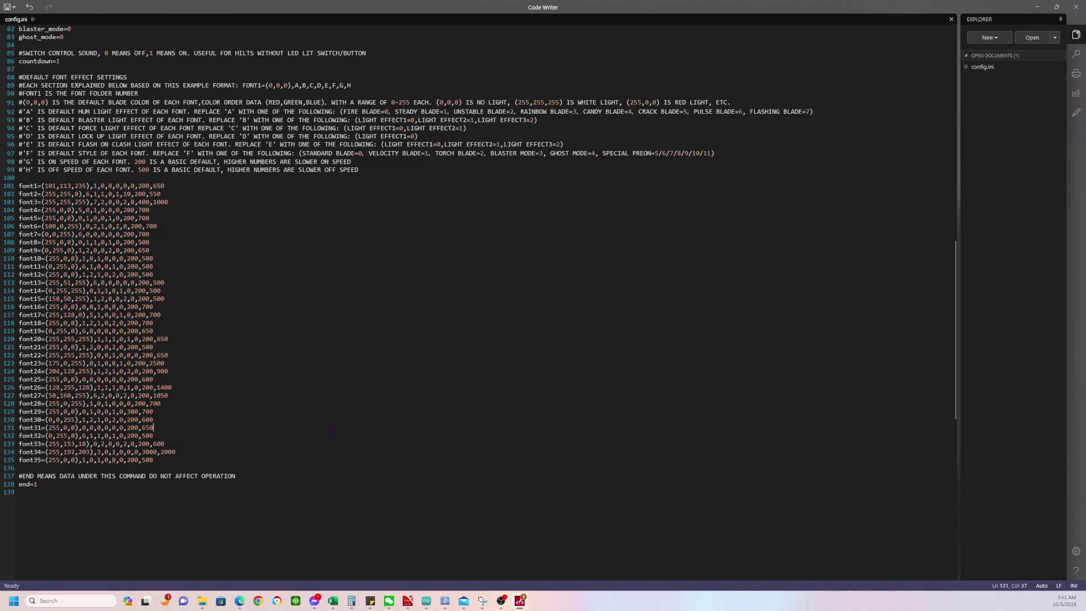
Step: Check the end of config.ini, then close the Code Writer editor
left_click_drag(48, 483, 22, 476)
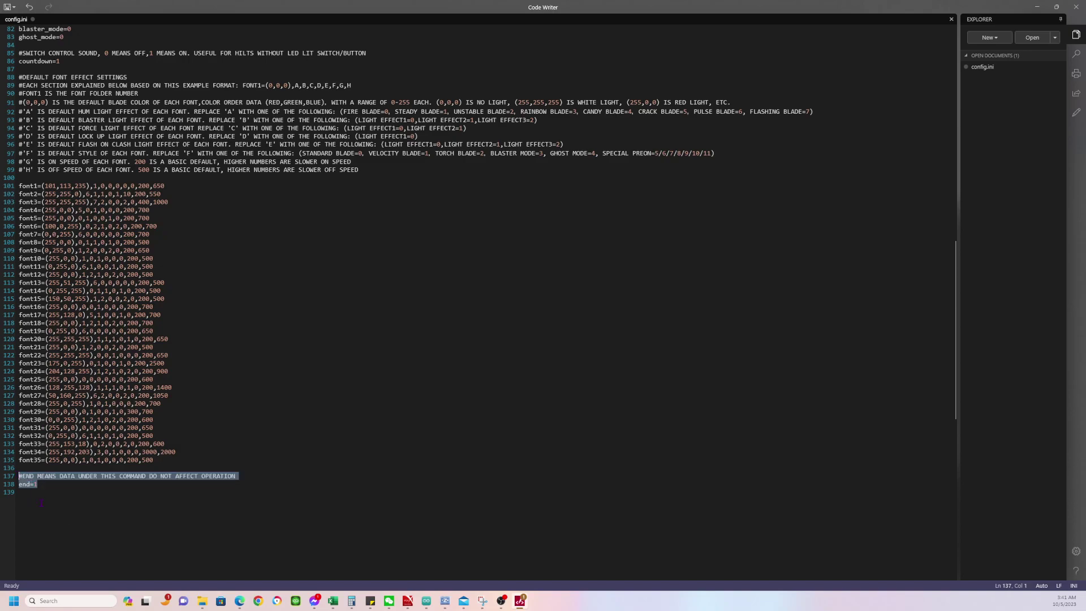
left_click(309, 482)
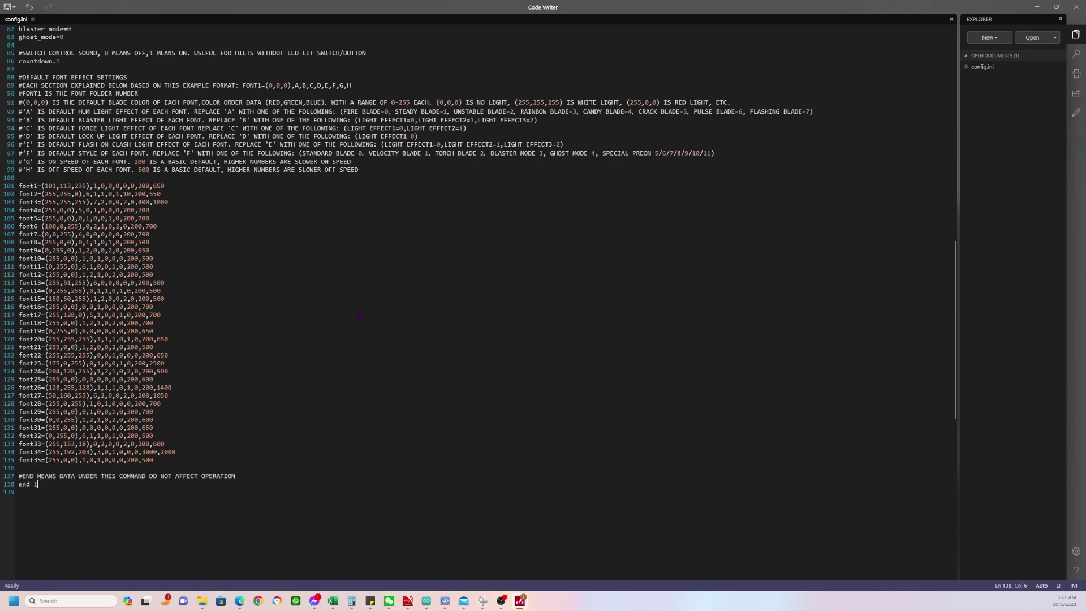
scroll(359, 317, "up", 20)
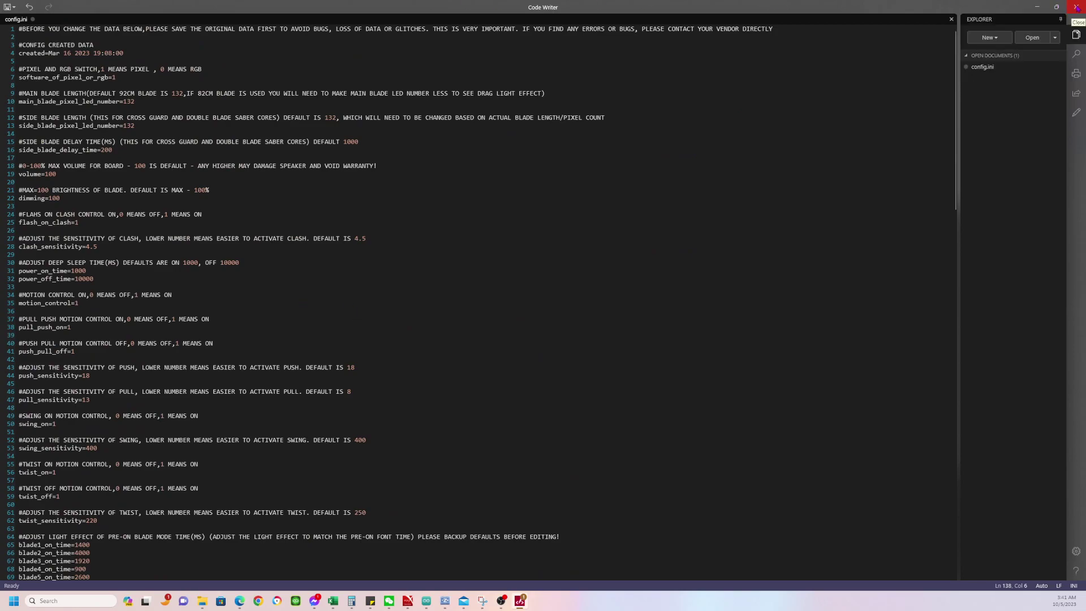
left_click(1077, 7)
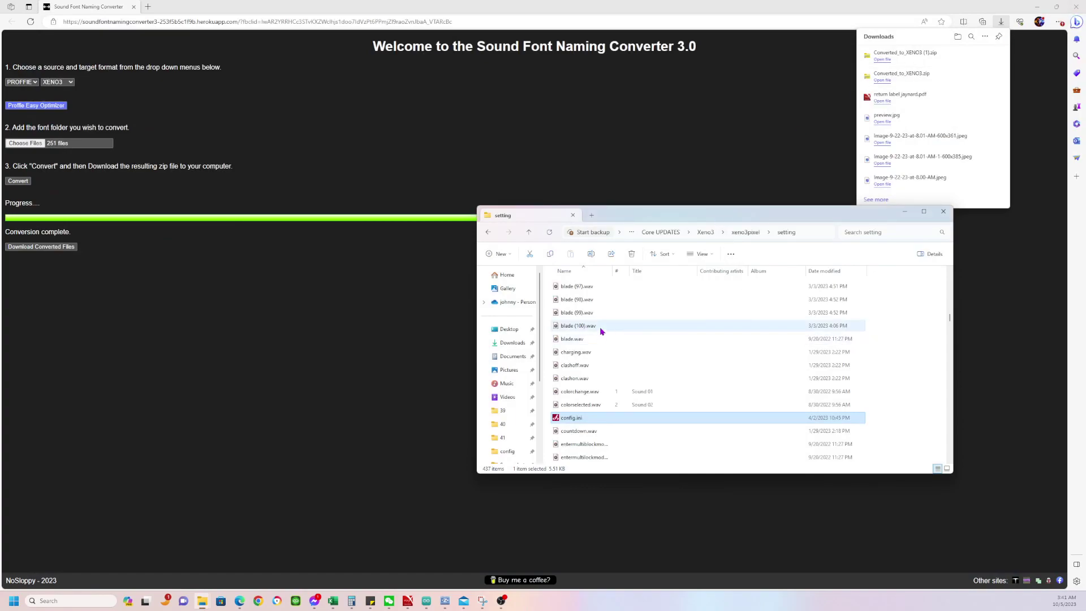
Step: Upload the 194-file Mace Windu folder from Proffie Extra fonts to Proffie Easy Optimizer
left_click(184, 116)
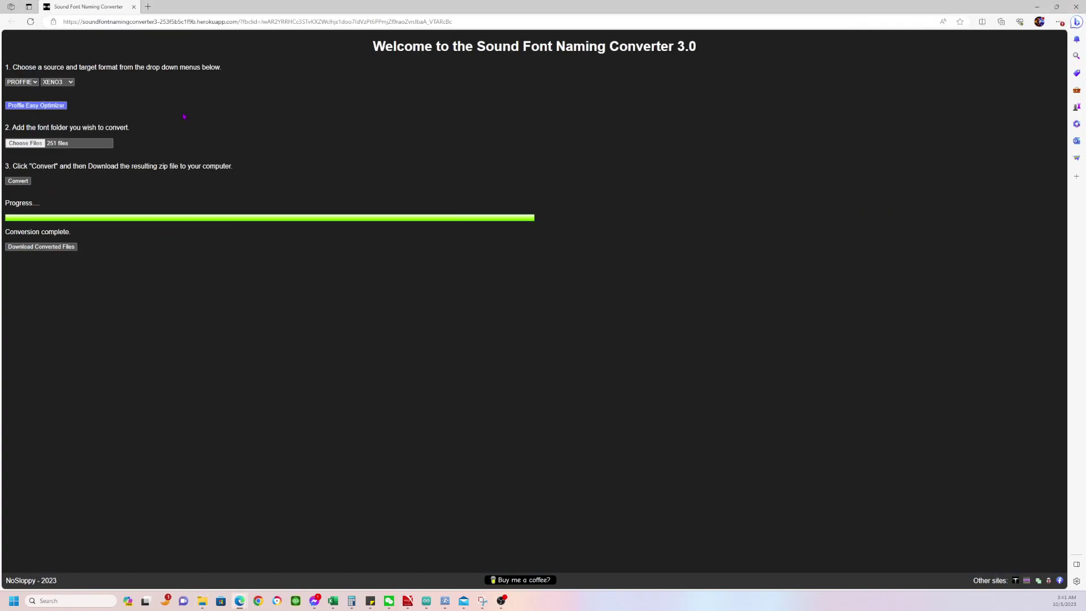
left_click(29, 107)
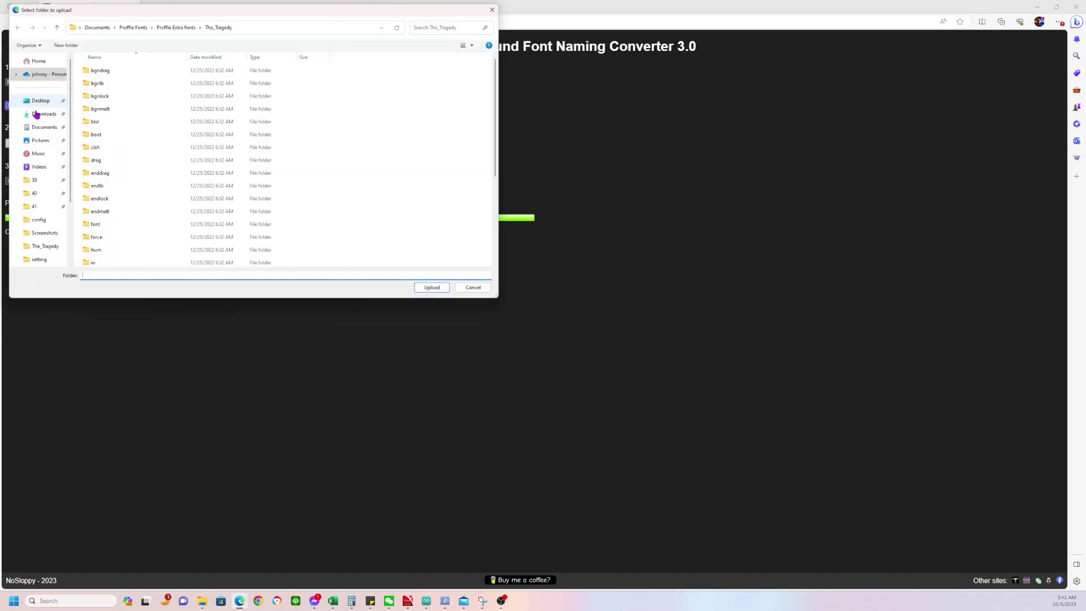
left_click(174, 25)
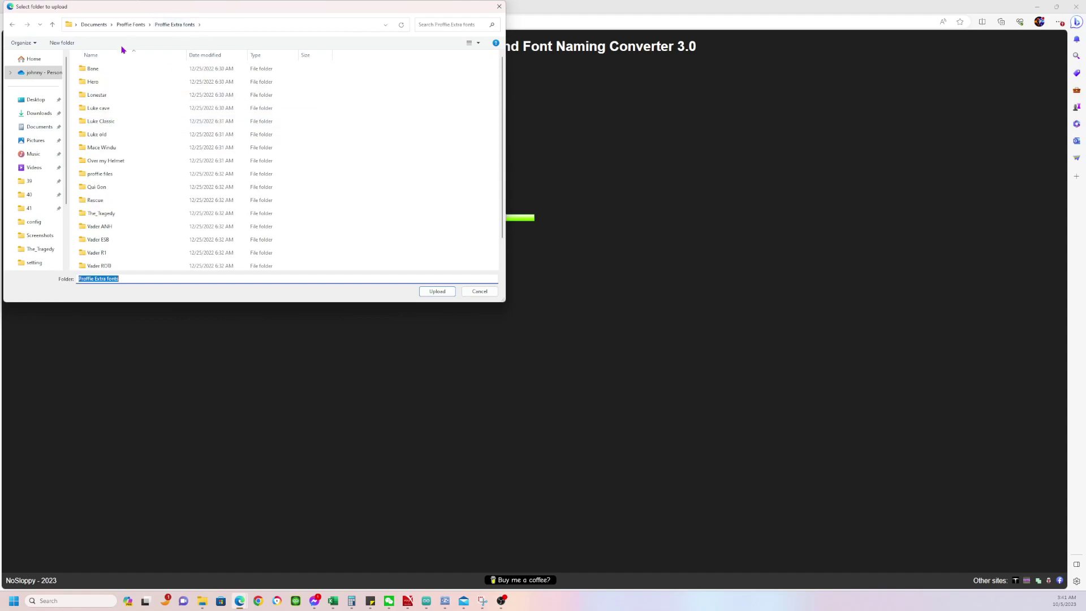
double_click(102, 149)
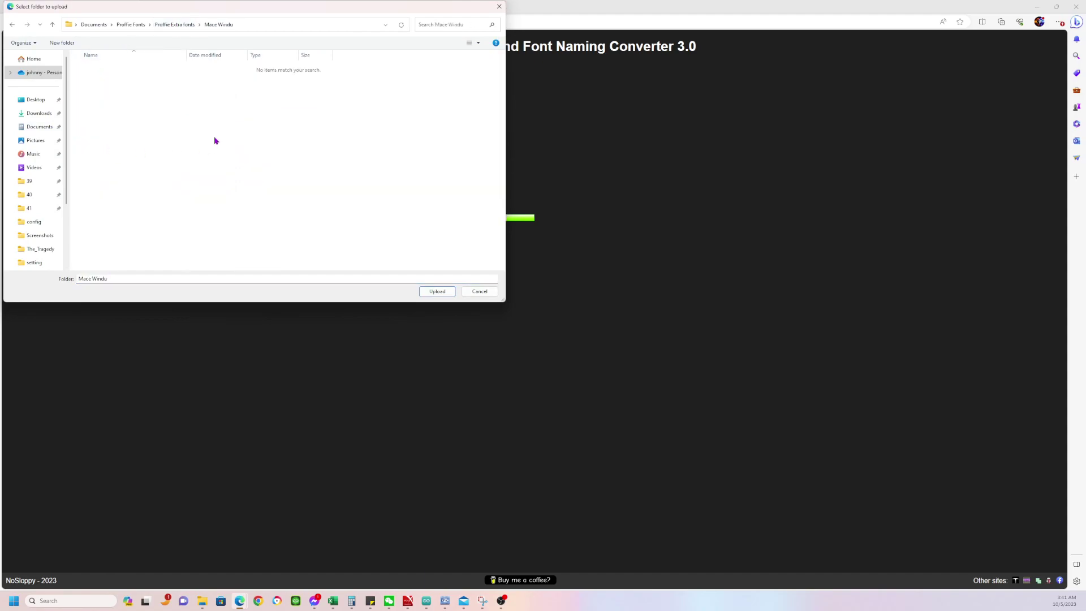
left_click(437, 291)
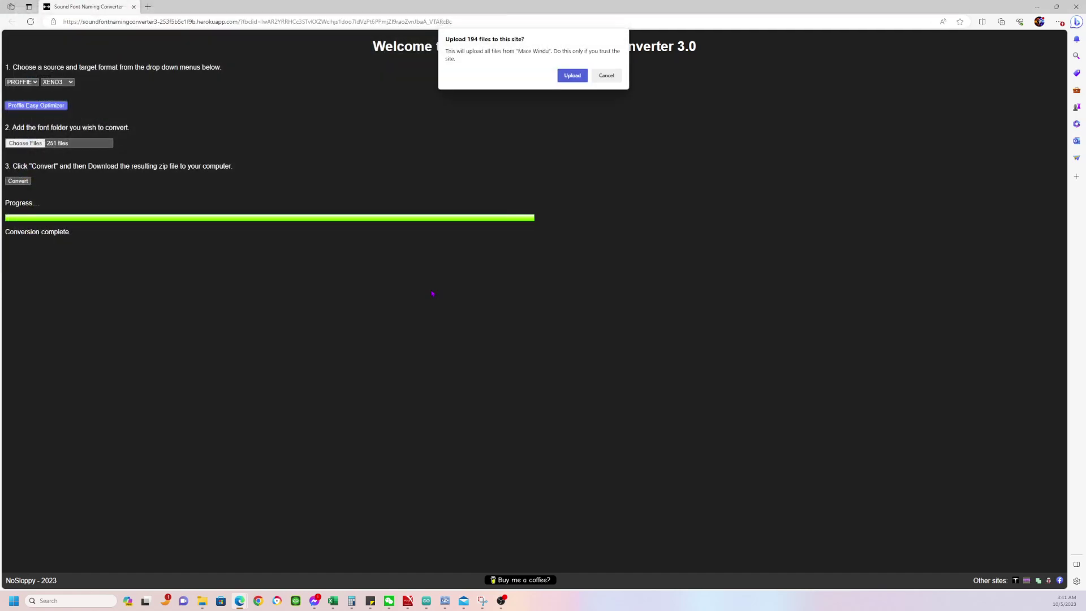
left_click(572, 77)
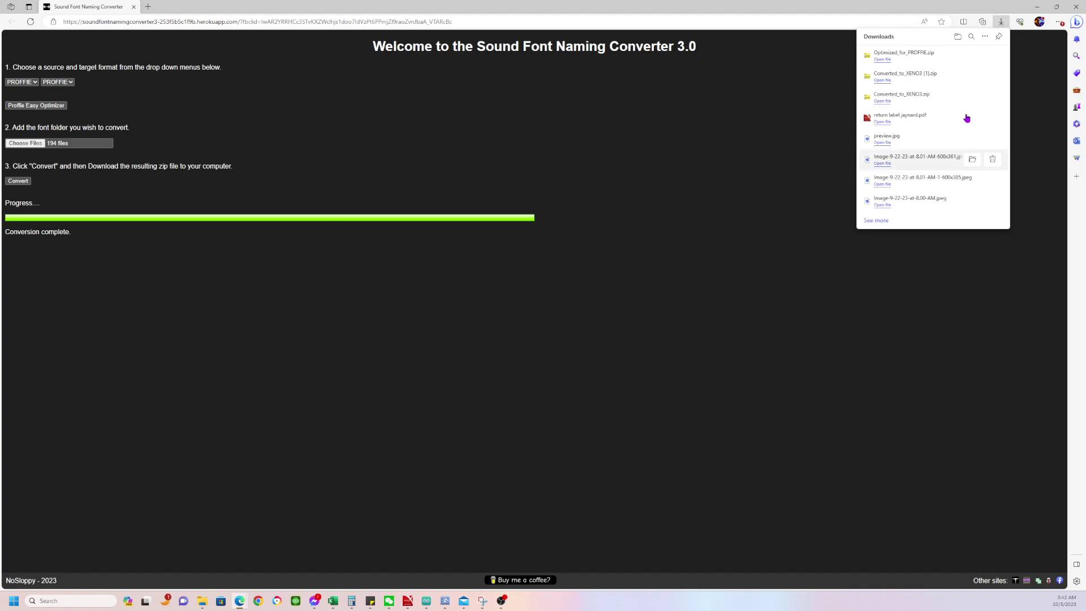
Step: Open Optimized_for_PROFFIE.zip and browse into Converted_to_PROFFIE > Mace Windu's 19 items
left_click(887, 60)
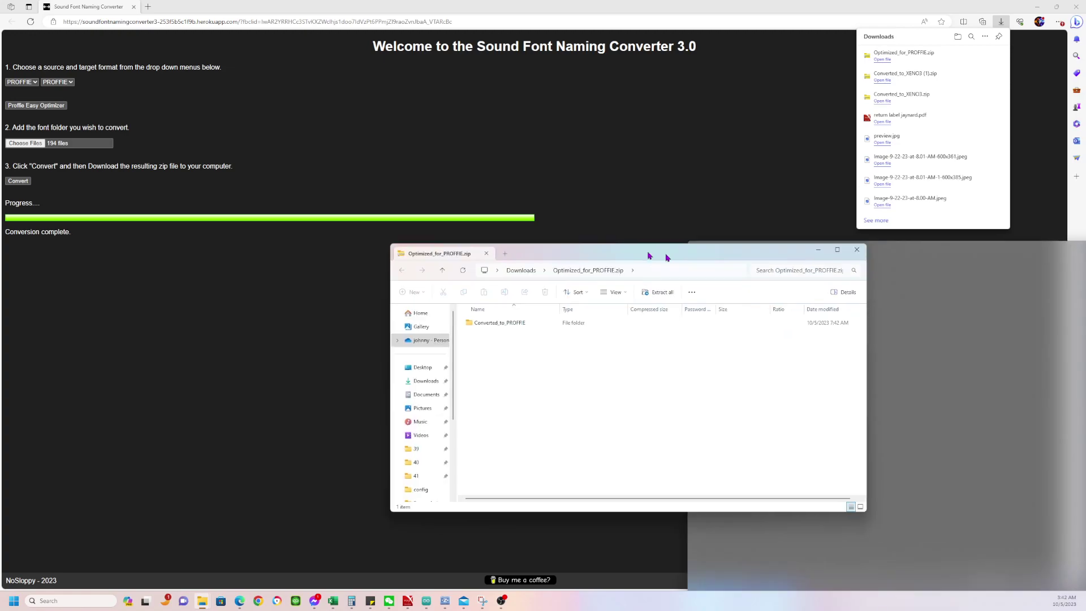
left_click_drag(649, 250, 489, 163)
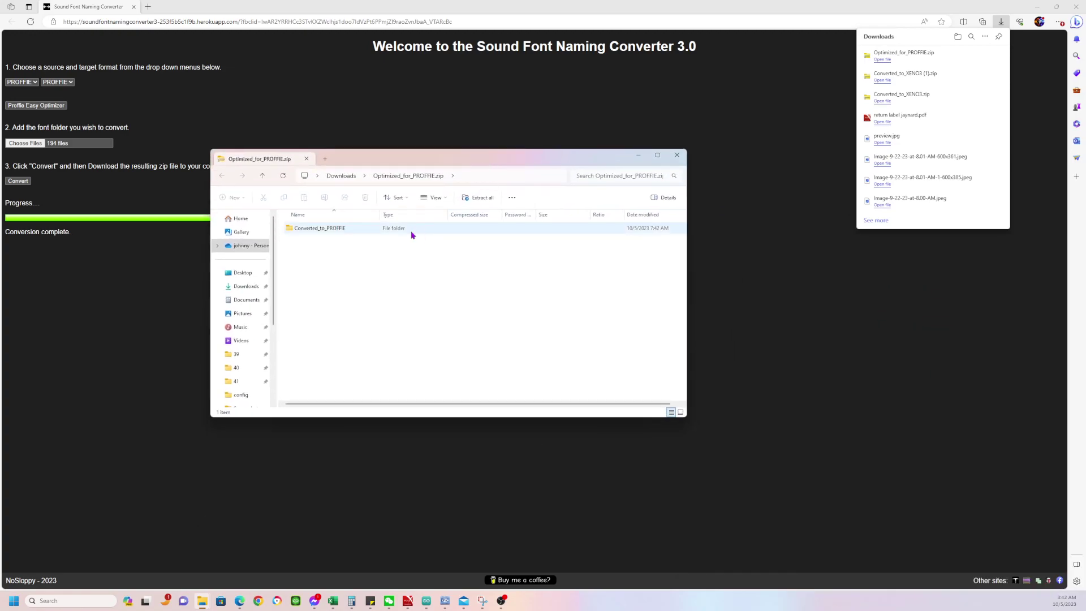
right_click(331, 232)
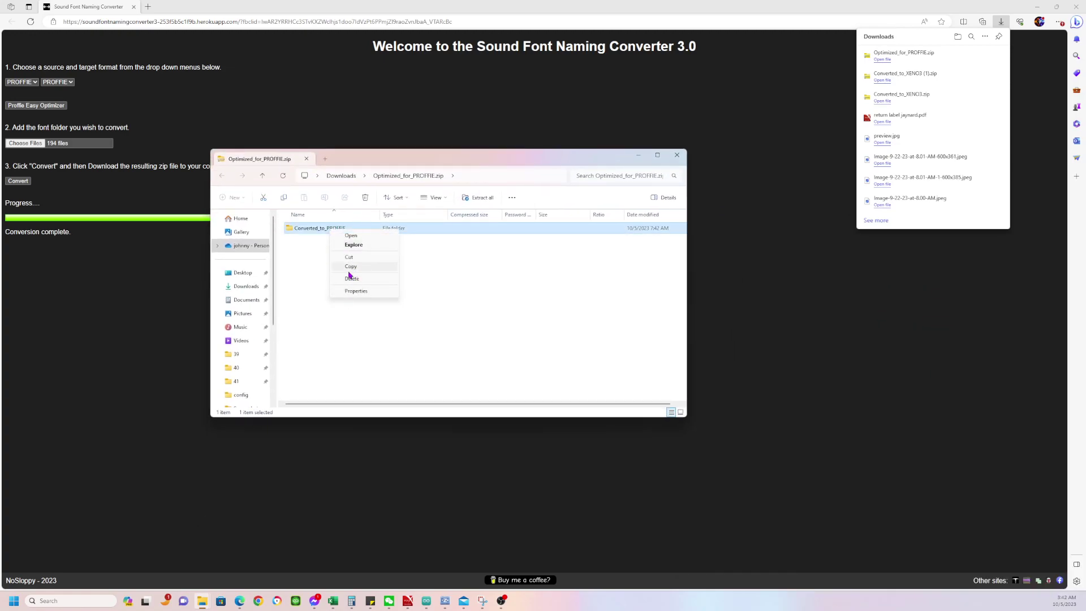
double_click(300, 230)
double_click(334, 230)
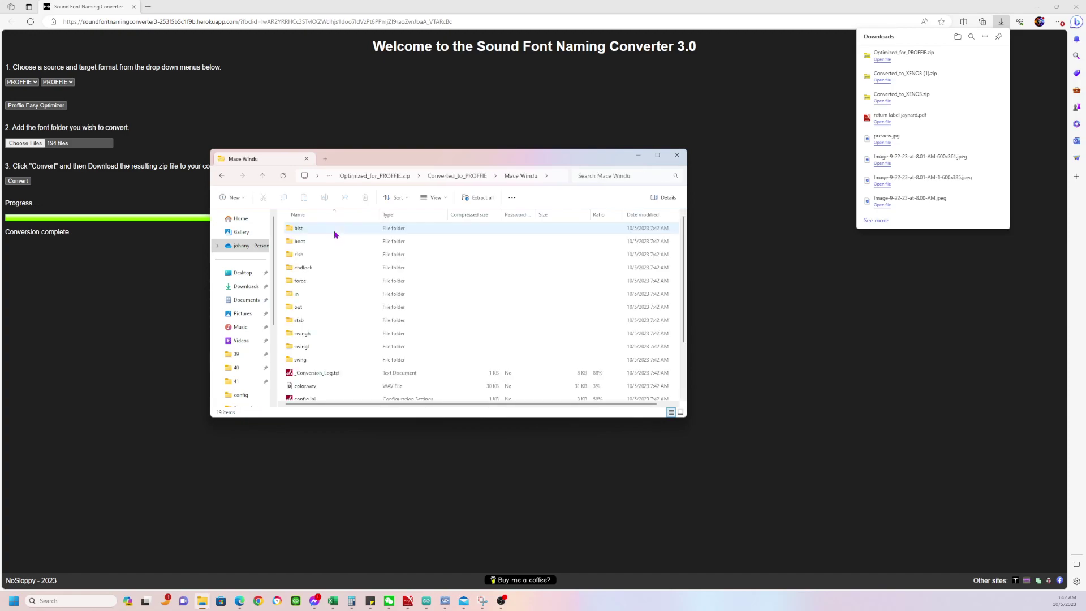
scroll(424, 283, "down", 3)
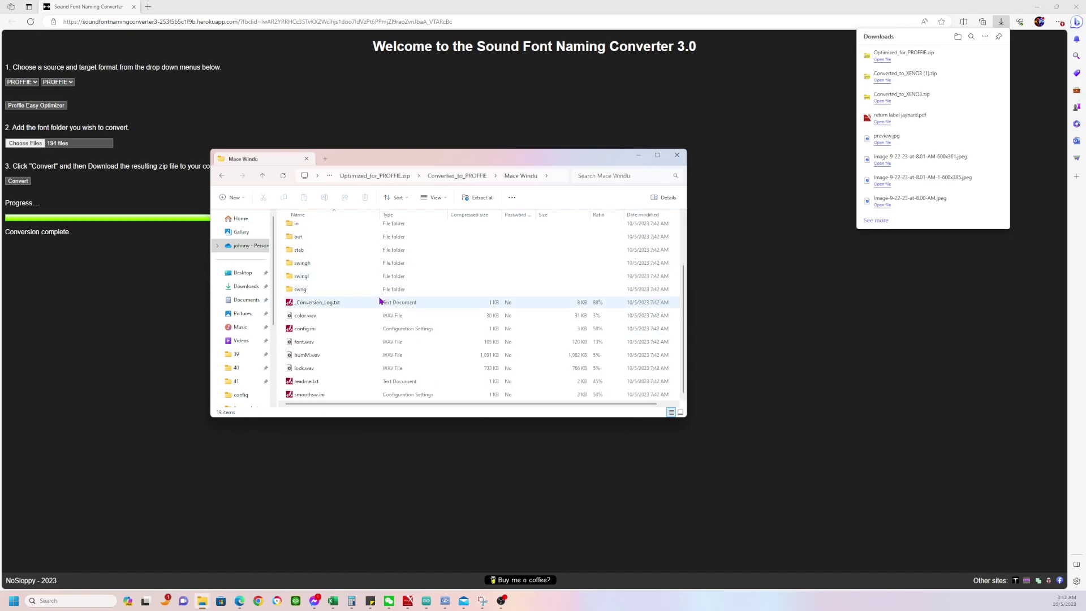
scroll(379, 299, "up", 3)
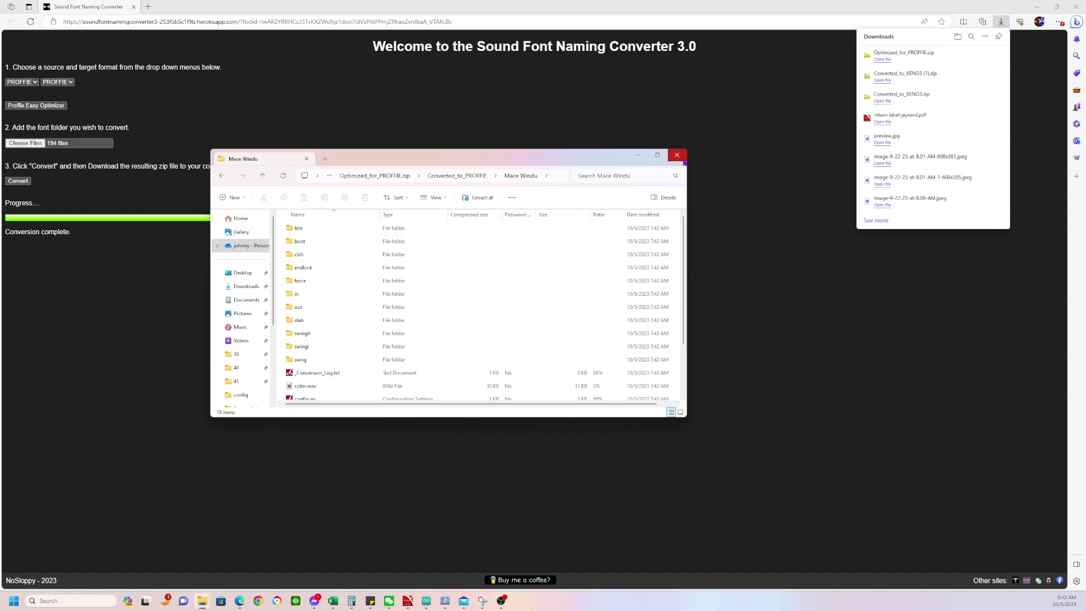
Step: Close the zip window and review the source format list, keeping PROFFIE selected
left_click(683, 161)
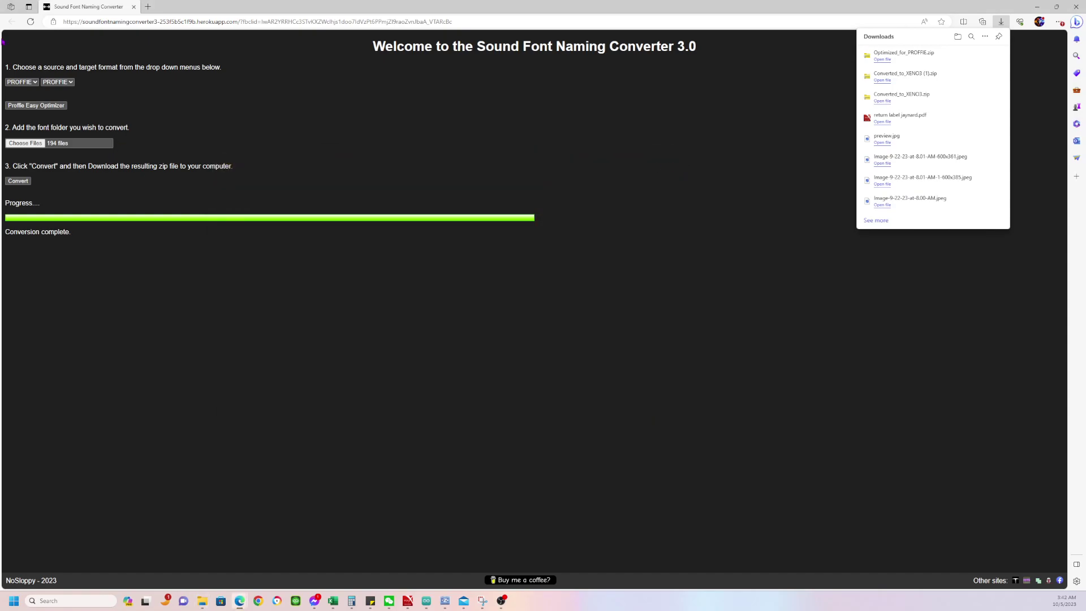
left_click(21, 82)
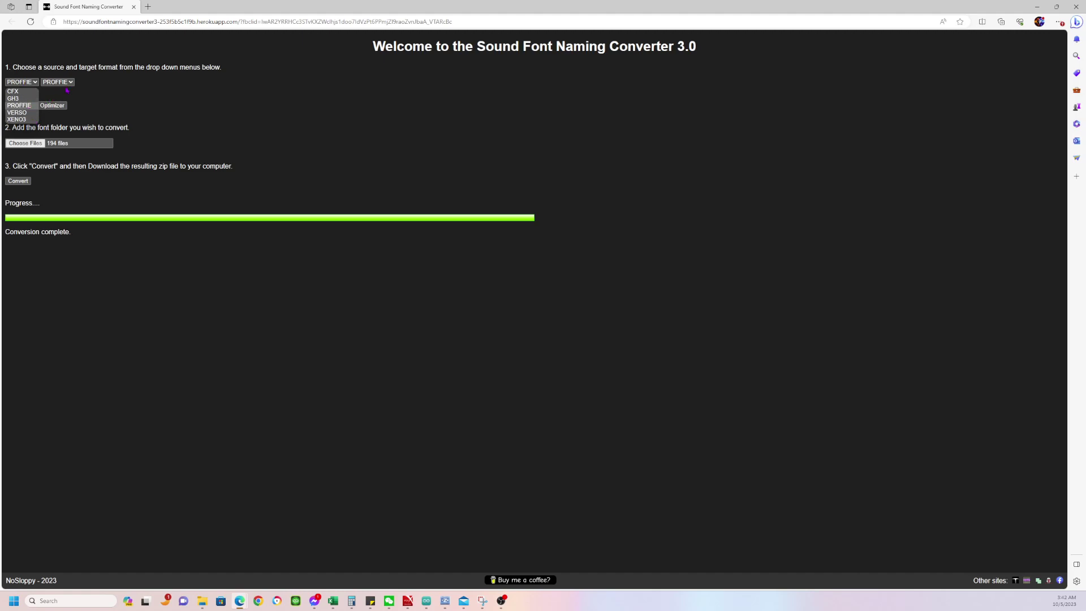
left_click(74, 111)
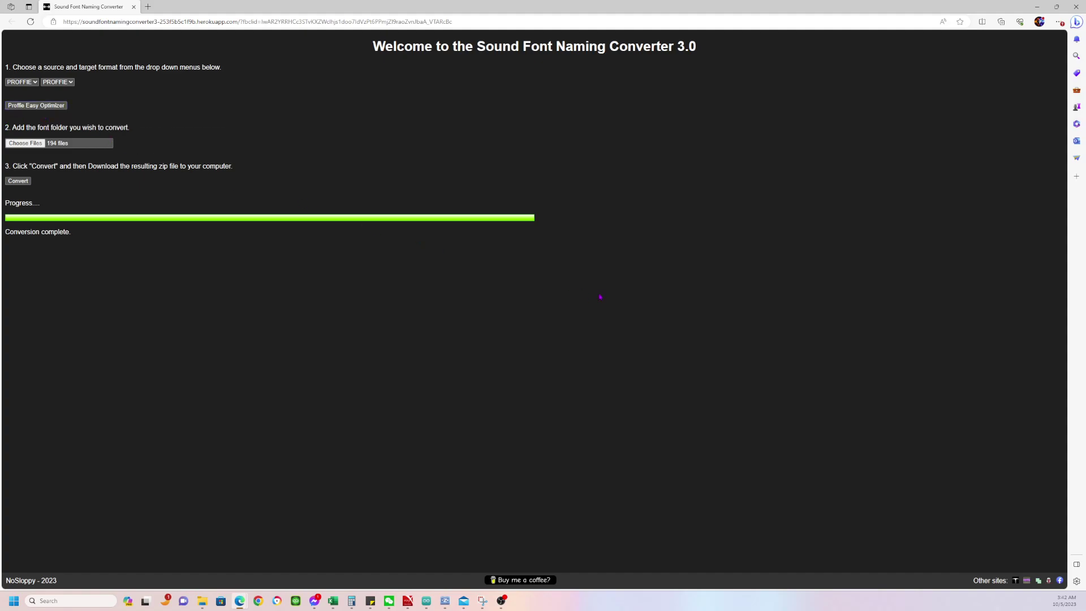
left_click_drag(677, 46, 679, 261)
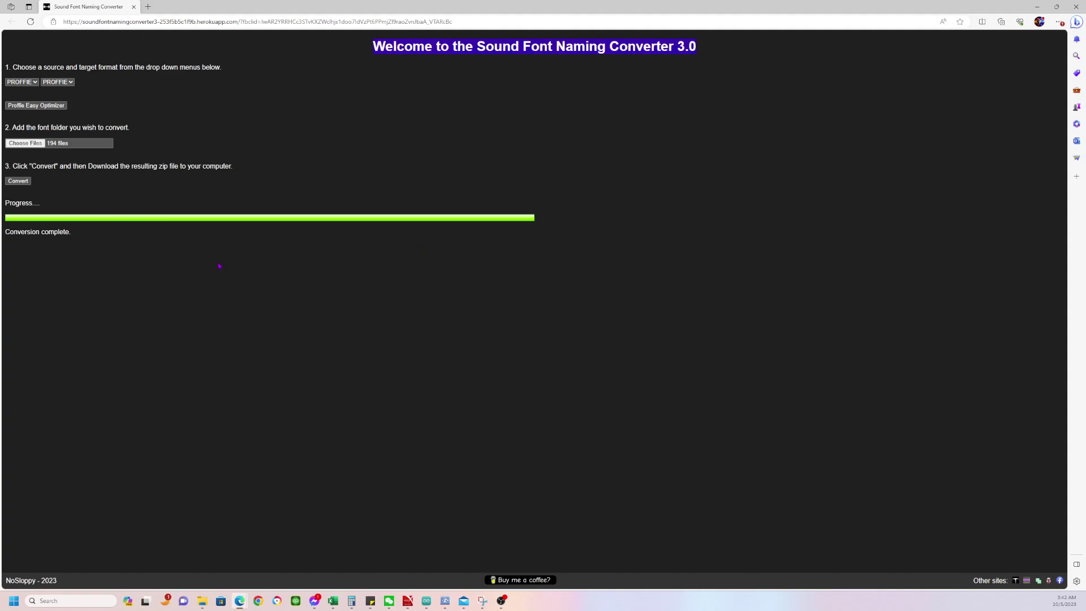